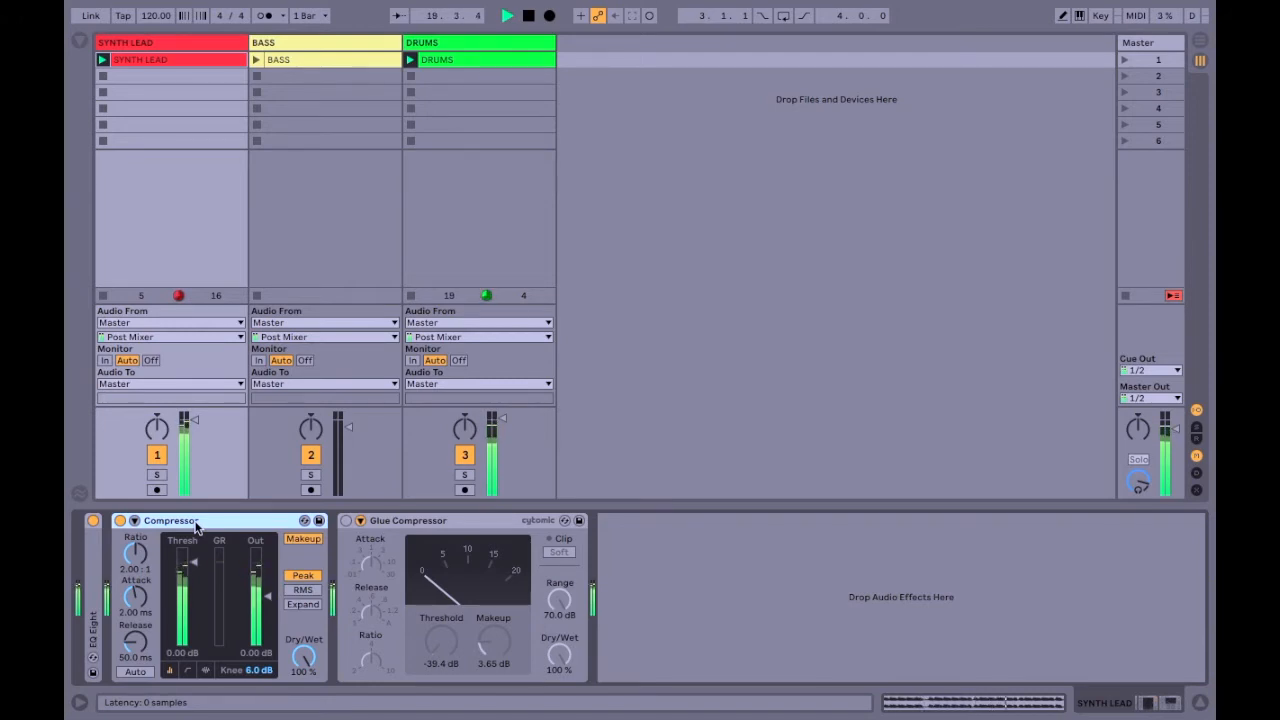
Enable sidechaining on the SYNTH LEAD track's Compressor, taking its audio from DRUMS at Post FX.
{"action": "left_click", "coordinate": [135, 521]}
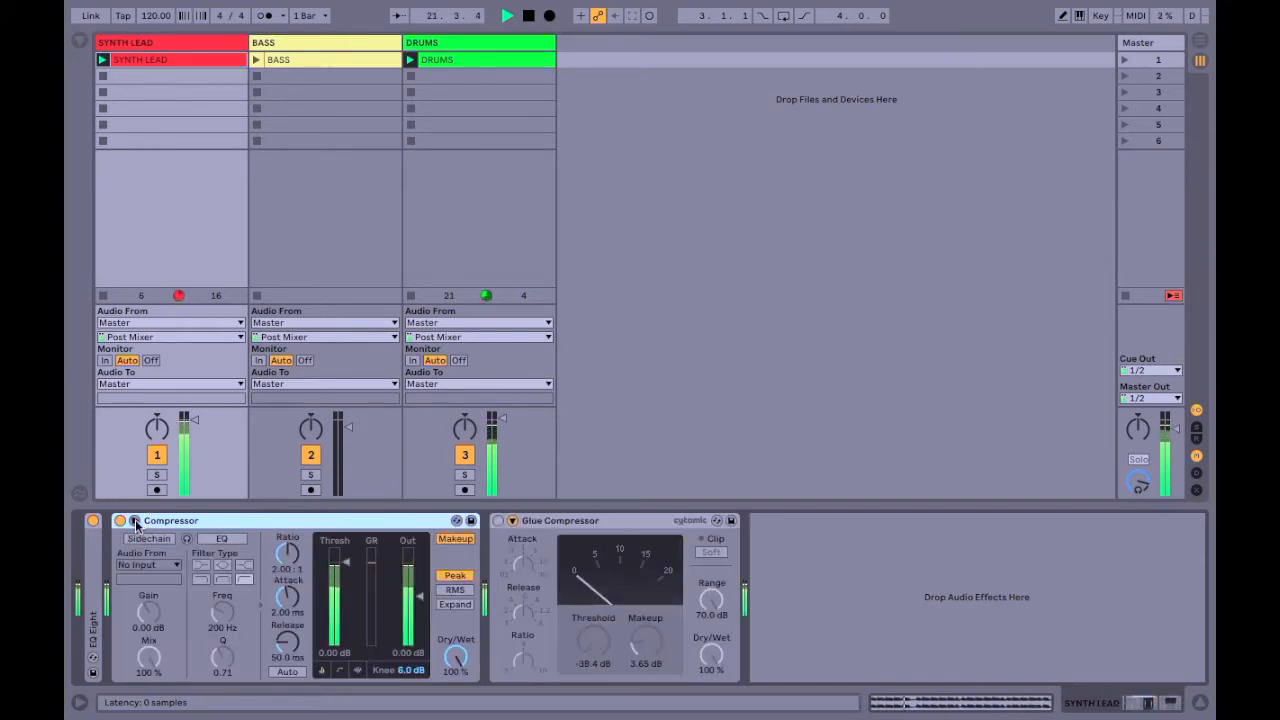
{"action": "left_click", "coordinate": [148, 539]}
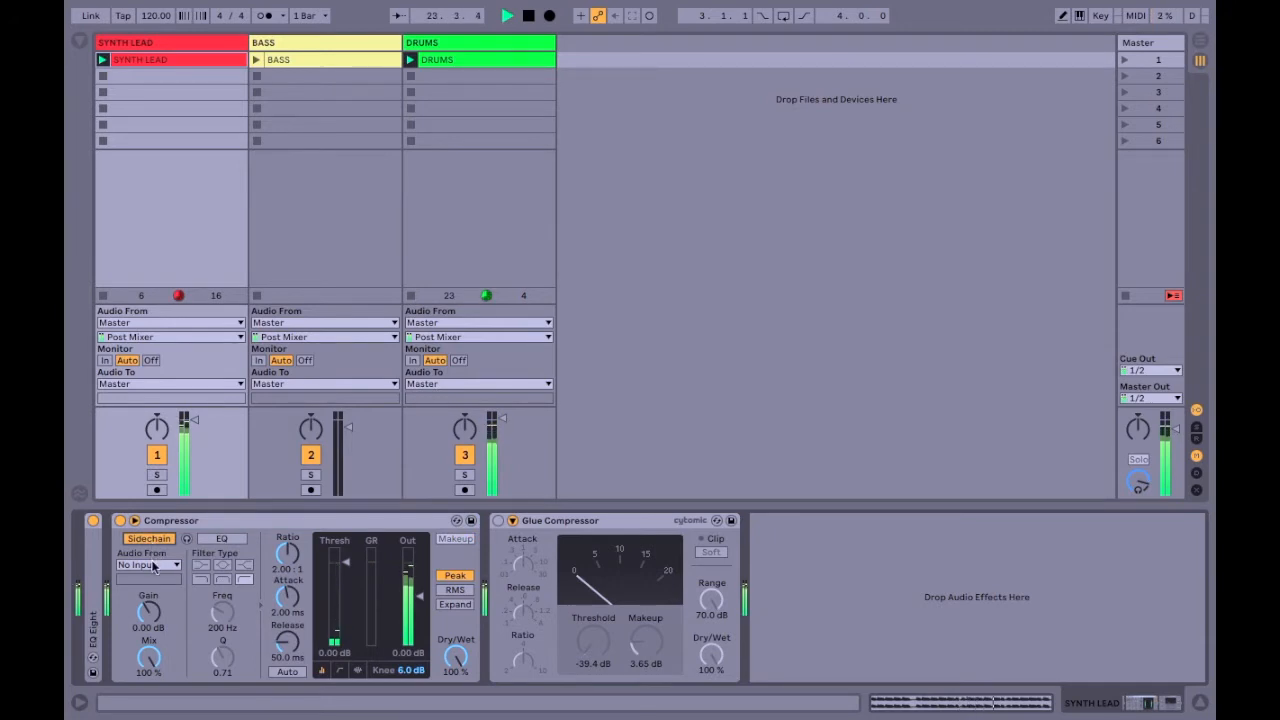
{"action": "left_click", "coordinate": [153, 566]}
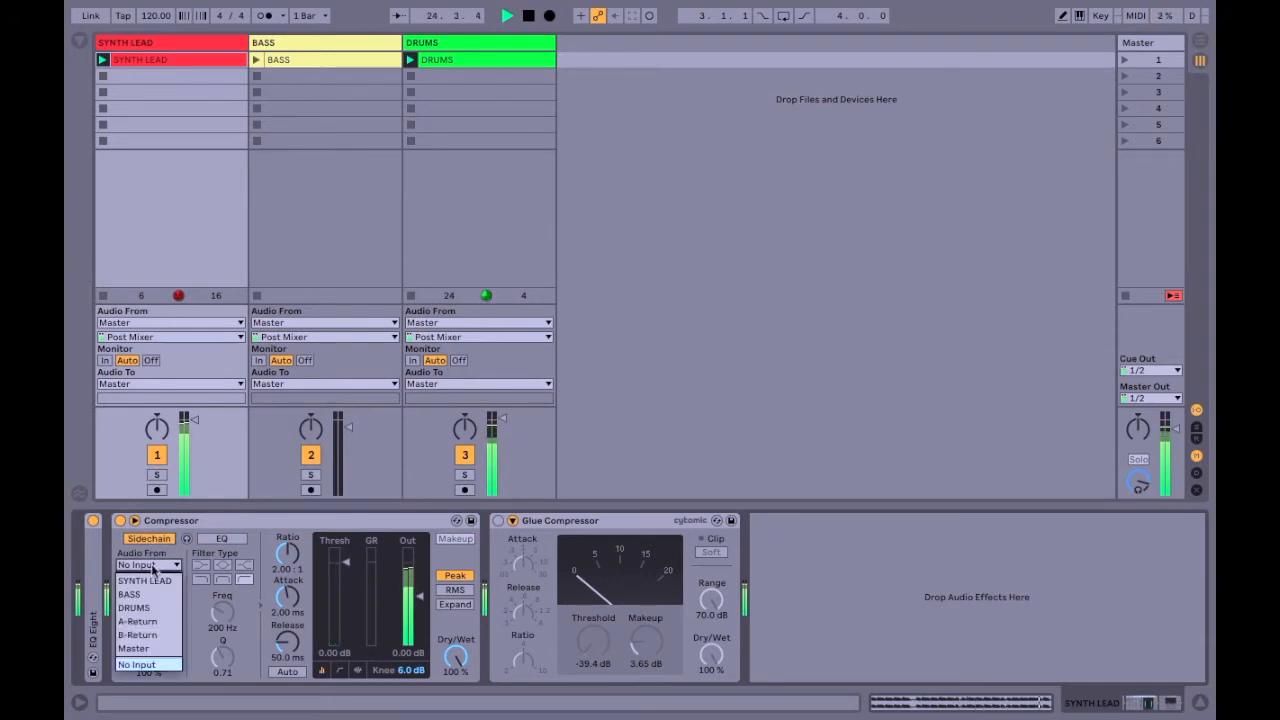
{"action": "left_click", "coordinate": [149, 608]}
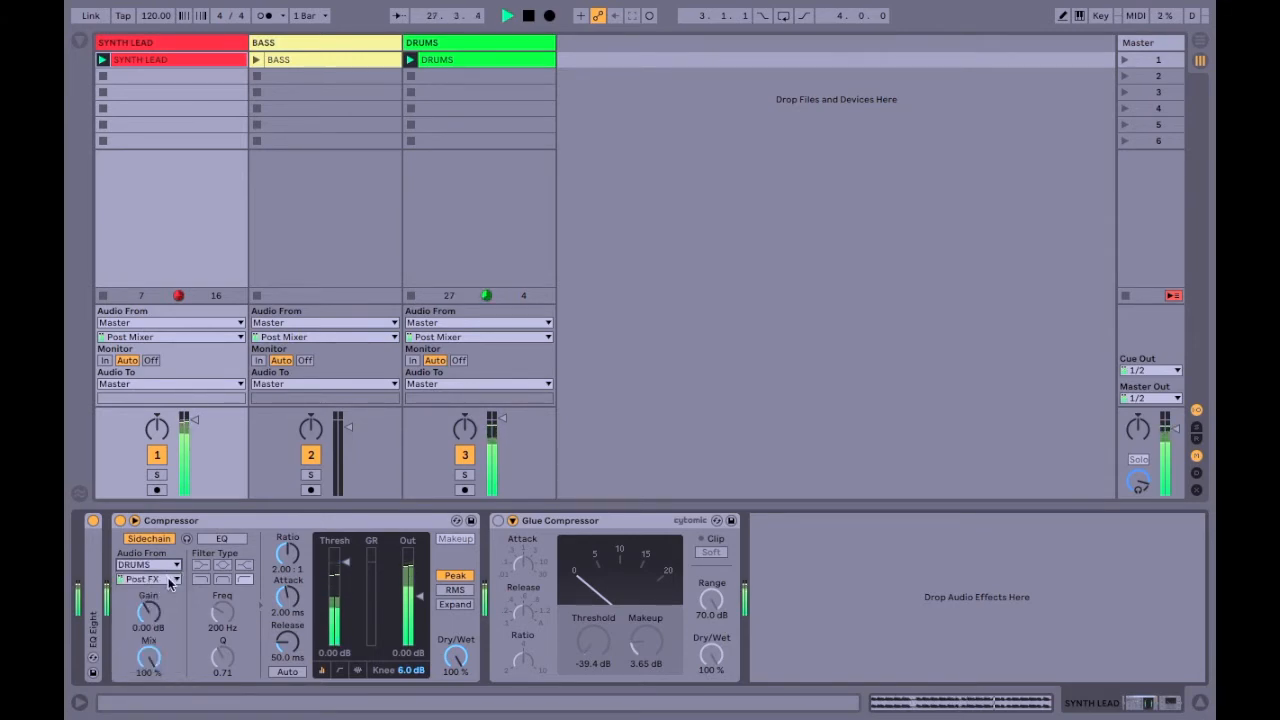
{"action": "left_click", "coordinate": [170, 582]}
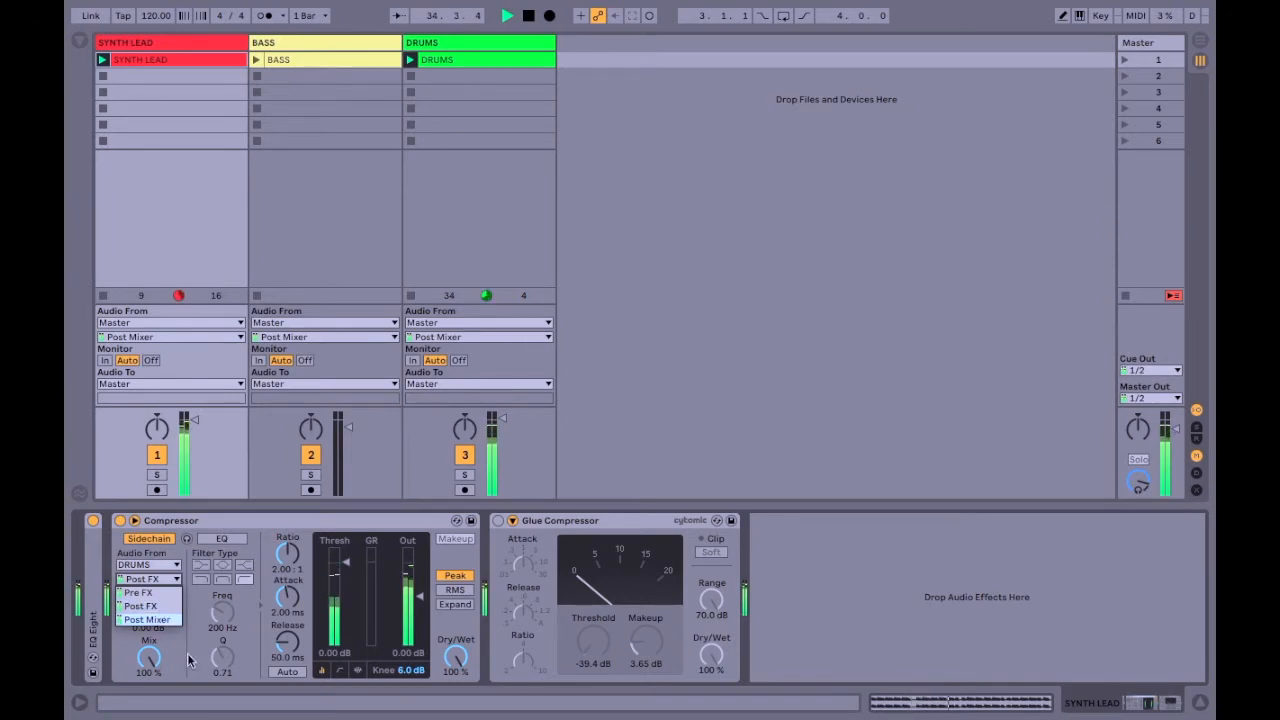
{"action": "left_click", "coordinate": [150, 606]}
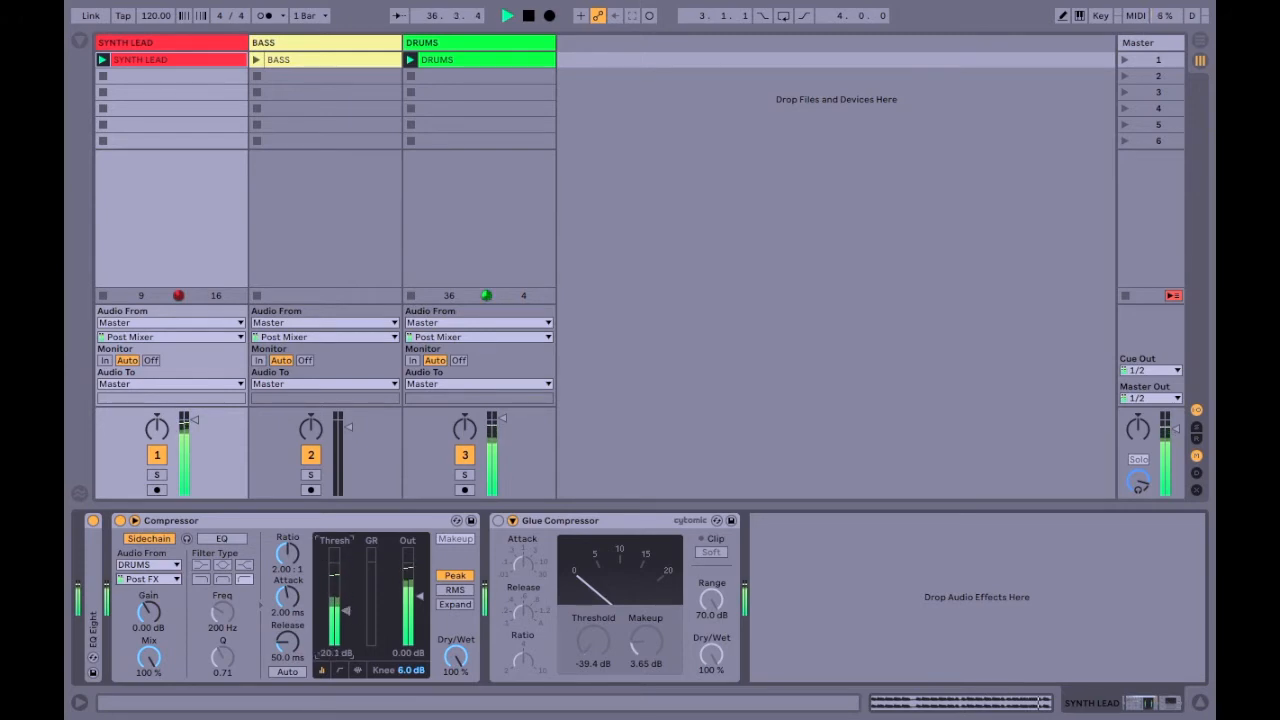
Try the Compressor threshold at -2.07 dB, and briefly audition sidechain listen and the sidechain EQ, switching both off again.
{"action": "mouse_move", "coordinate": [343, 568]}
{"action": "left_mouse_down"}
{"action": "mouse_move", "coordinate": [346, 578]}
{"action": "mouse_move", "coordinate": [349, 565]}
{"action": "left_mouse_up"}
{"action": "left_click", "coordinate": [187, 540]}
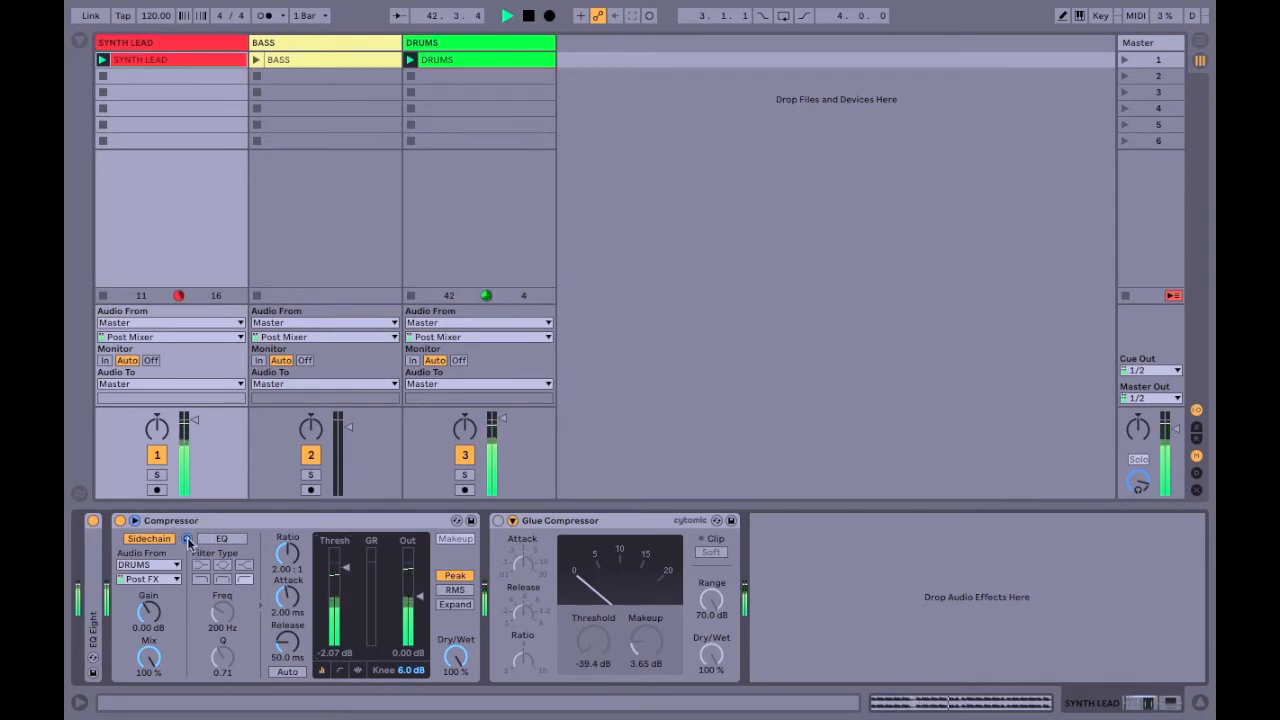
{"action": "left_click", "coordinate": [187, 540]}
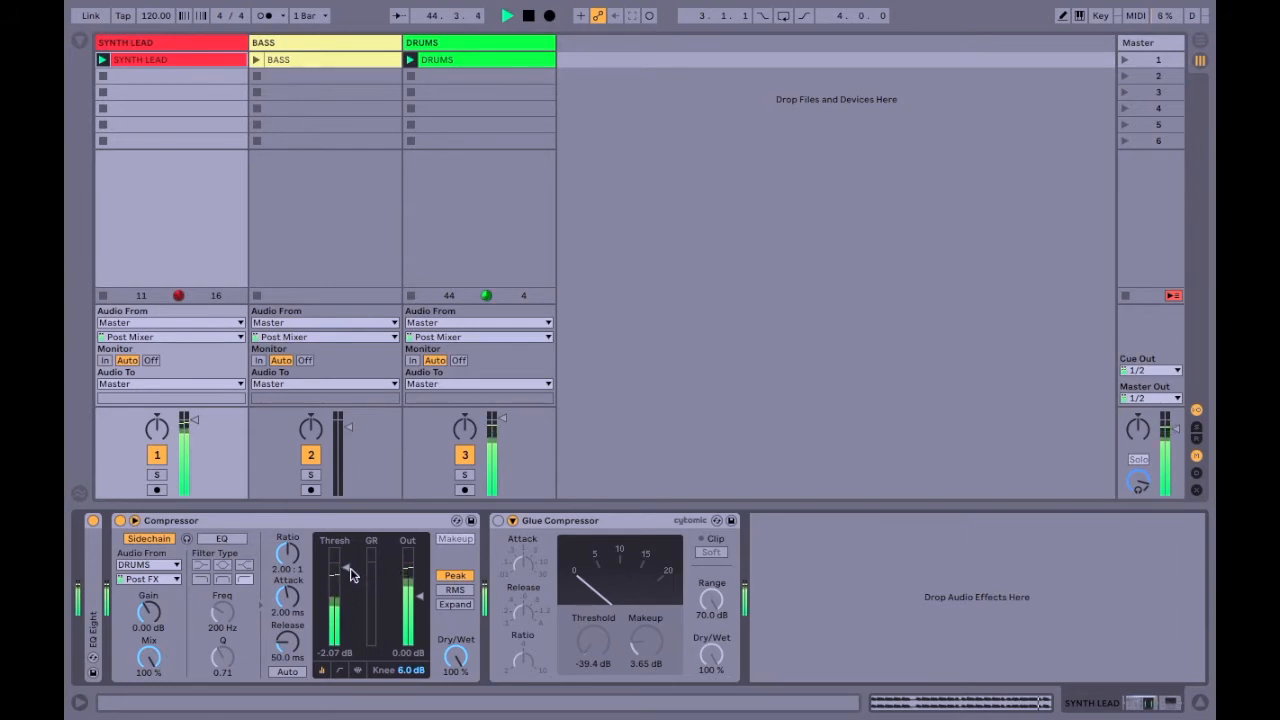
{"action": "left_click", "coordinate": [230, 541]}
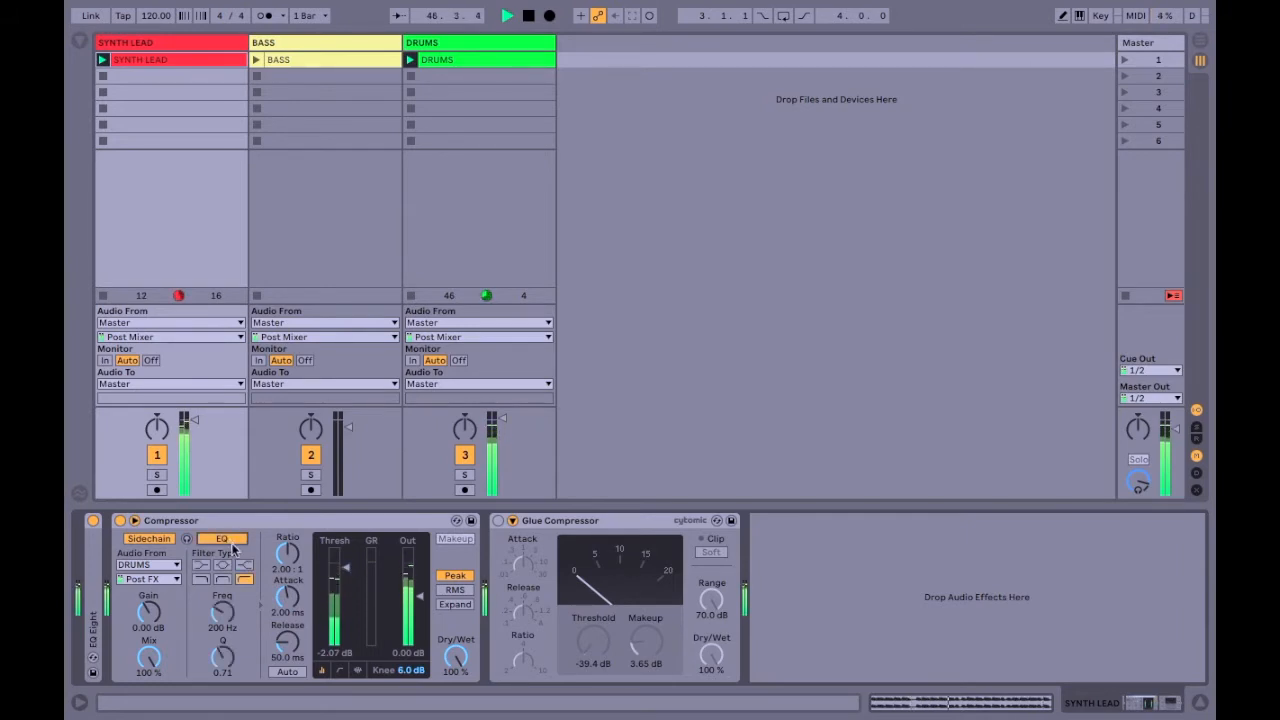
{"action": "left_click", "coordinate": [230, 541]}
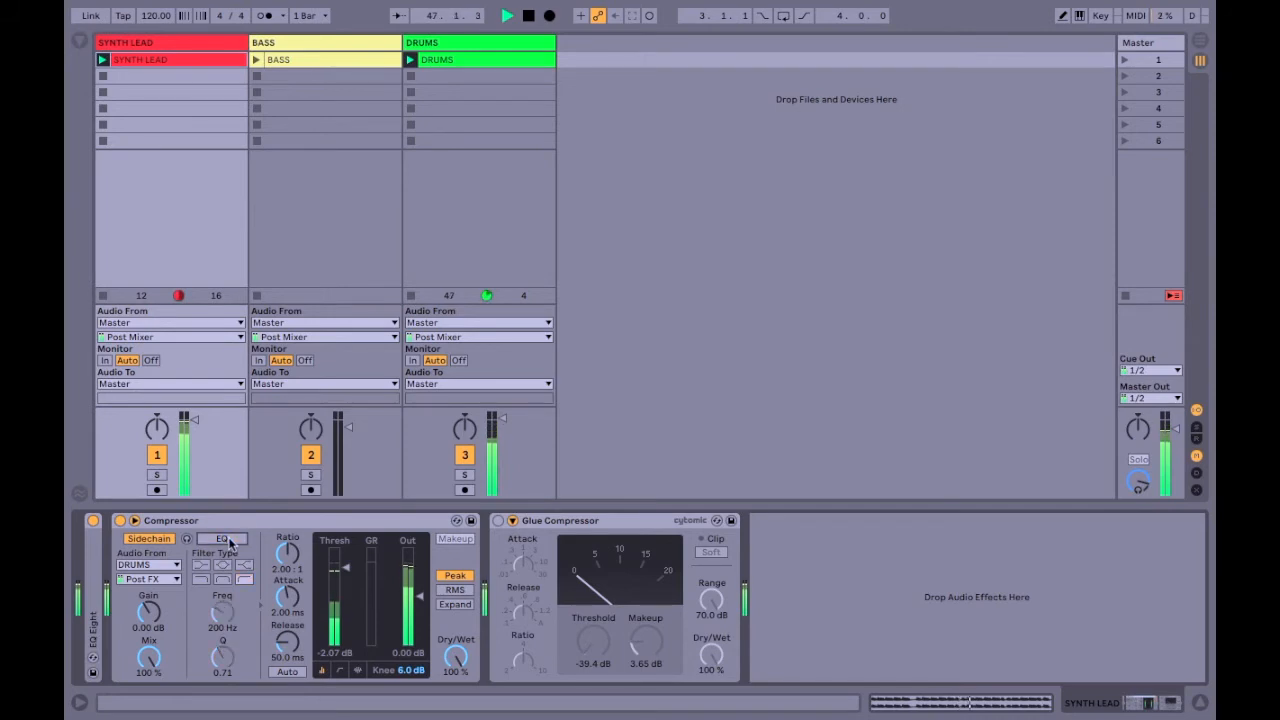
Set the Compressor's threshold to -45.5 dB, ratio to inf:1, attack to 0.46 ms and release to 68.4 ms.
{"action": "left_click", "coordinate": [349, 575]}
{"action": "left_click_drag", "start_coordinate": [349, 575], "coordinate": [349, 645]}
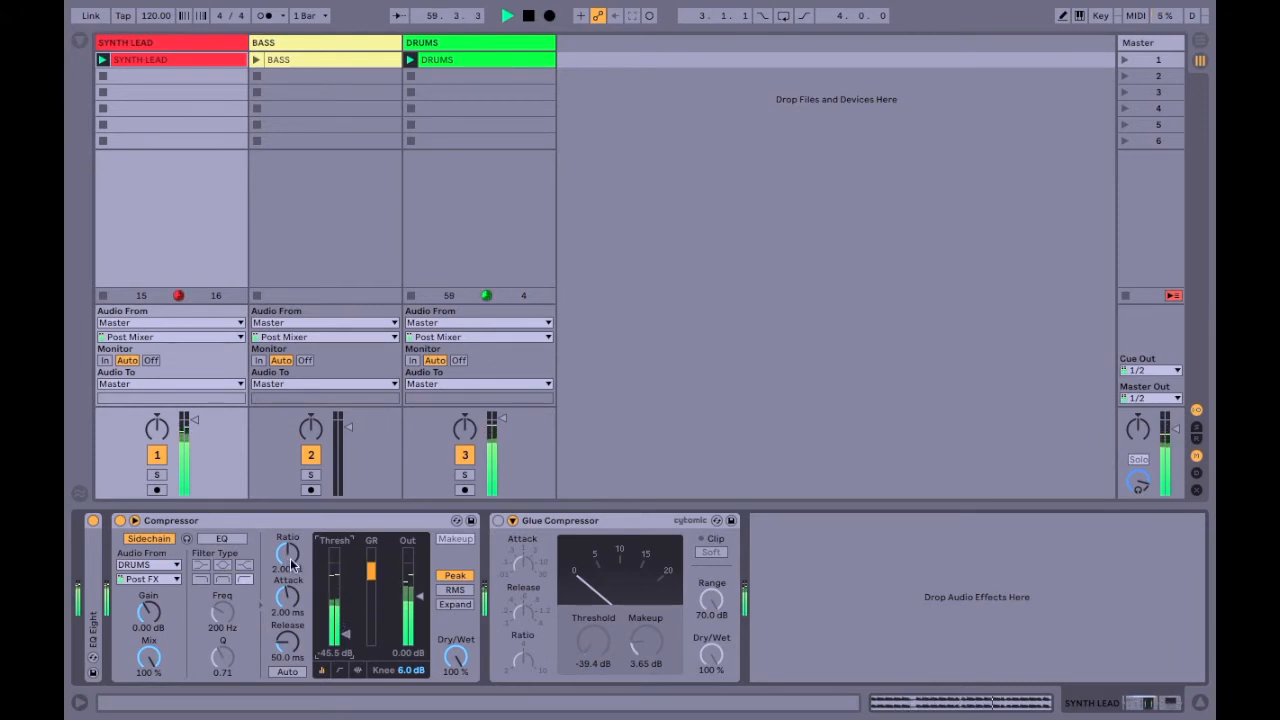
{"action": "left_click_drag", "start_coordinate": [290, 565], "coordinate": [290, 590]}
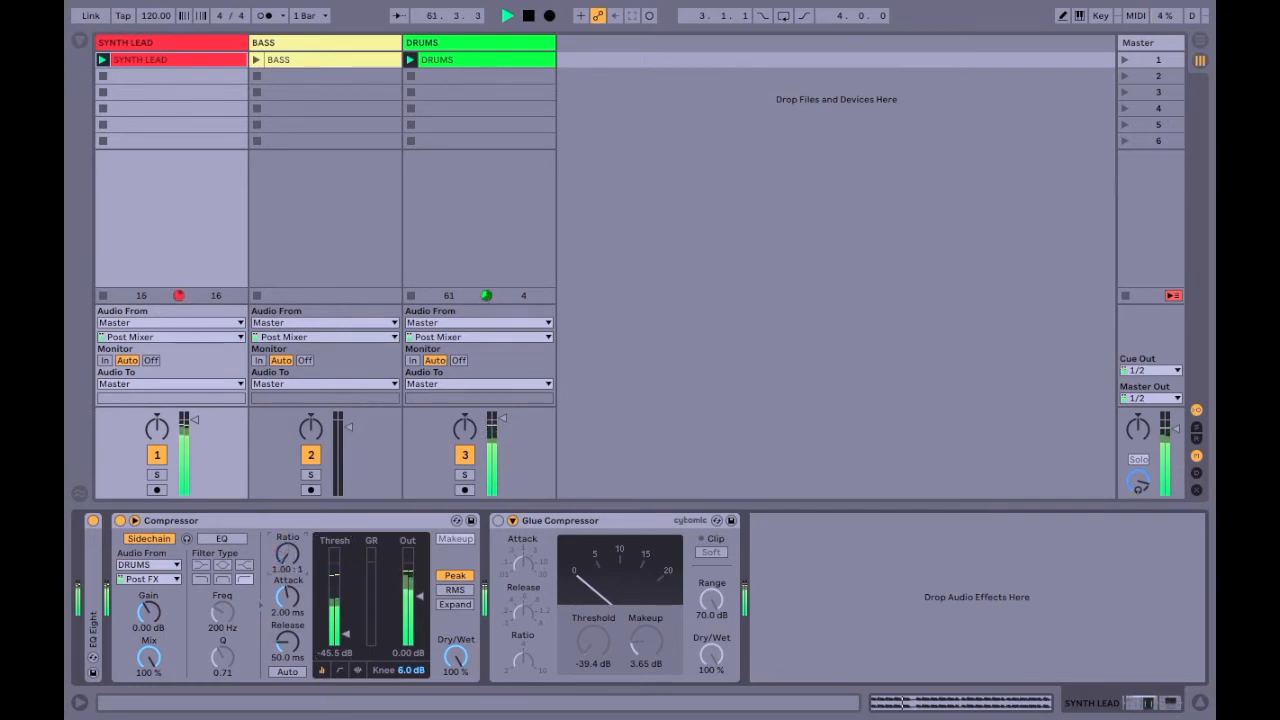
{"action": "left_click_drag", "start_coordinate": [290, 590], "coordinate": [290, 560]}
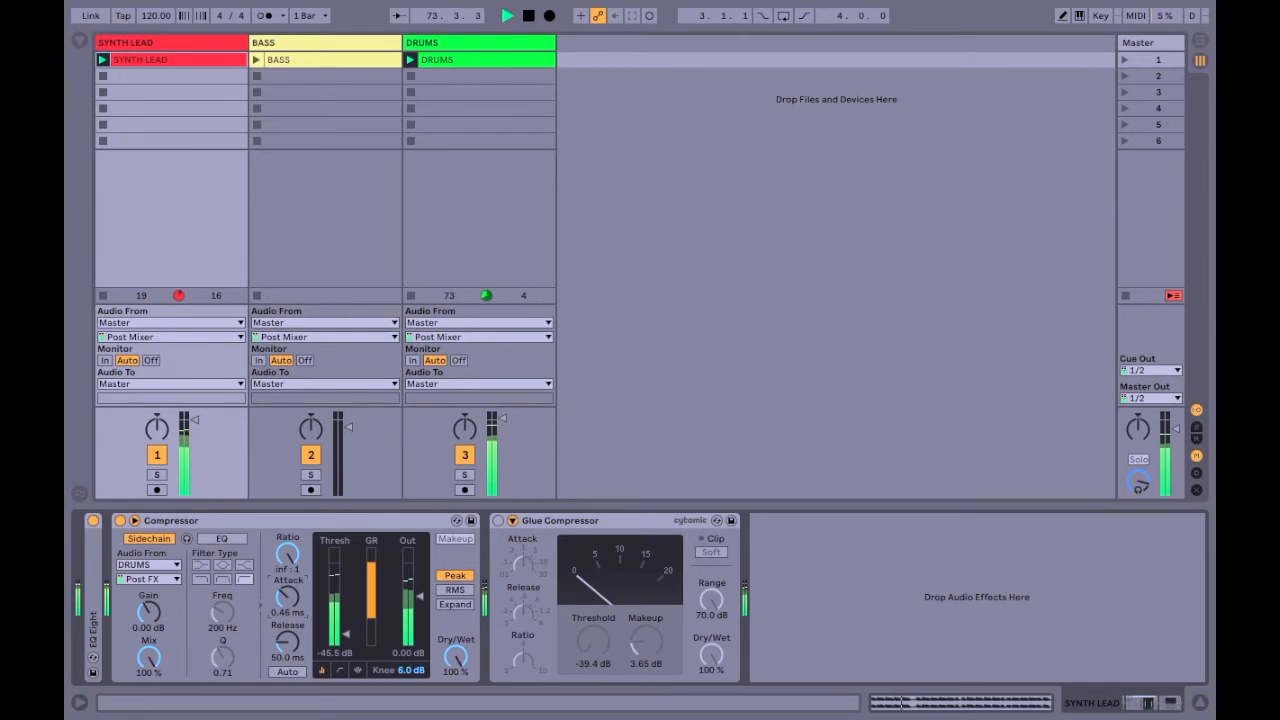
{"action": "left_click", "coordinate": [276, 671]}
Bypass and fold the Compressor, and activate the Glue Compressor with its sidechain gain at 11.3 dB.
{"action": "left_click", "coordinate": [119, 522]}
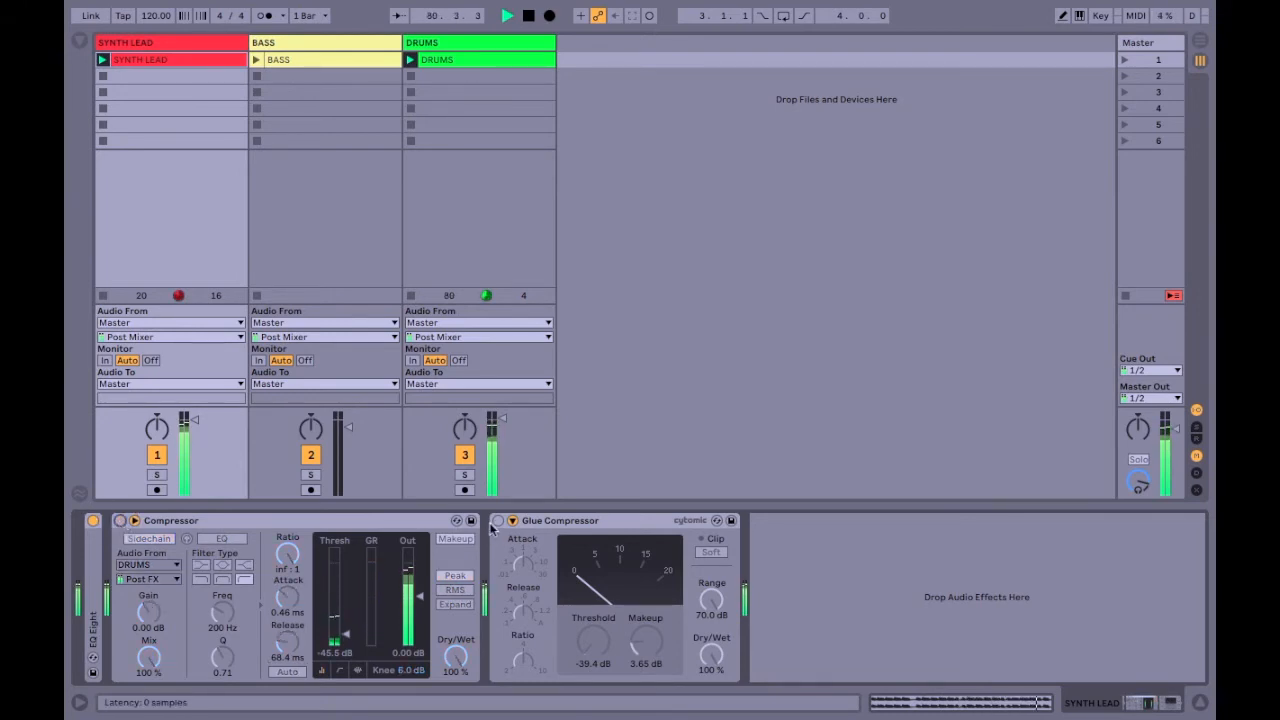
{"action": "double_click", "coordinate": [530, 522]}
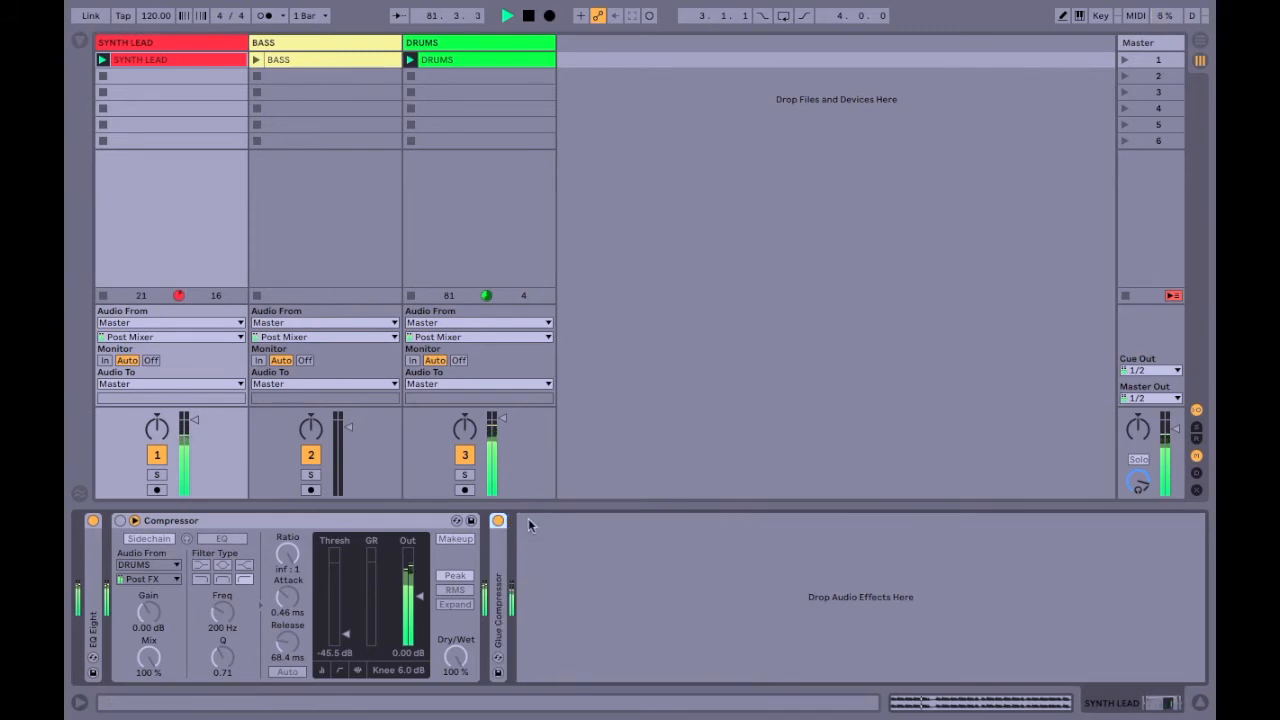
{"action": "double_click", "coordinate": [497, 550]}
{"action": "left_click", "coordinate": [425, 522]}
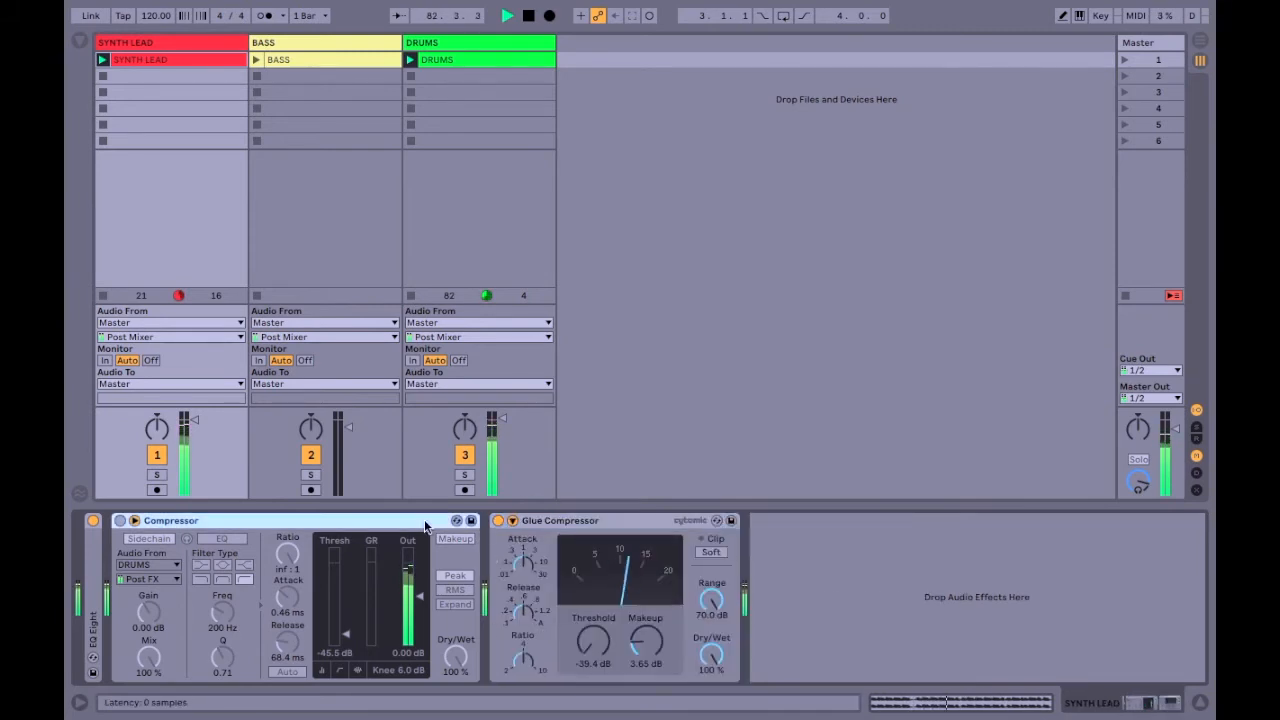
{"action": "double_click", "coordinate": [425, 522]}
{"action": "left_click", "coordinate": [162, 521]}
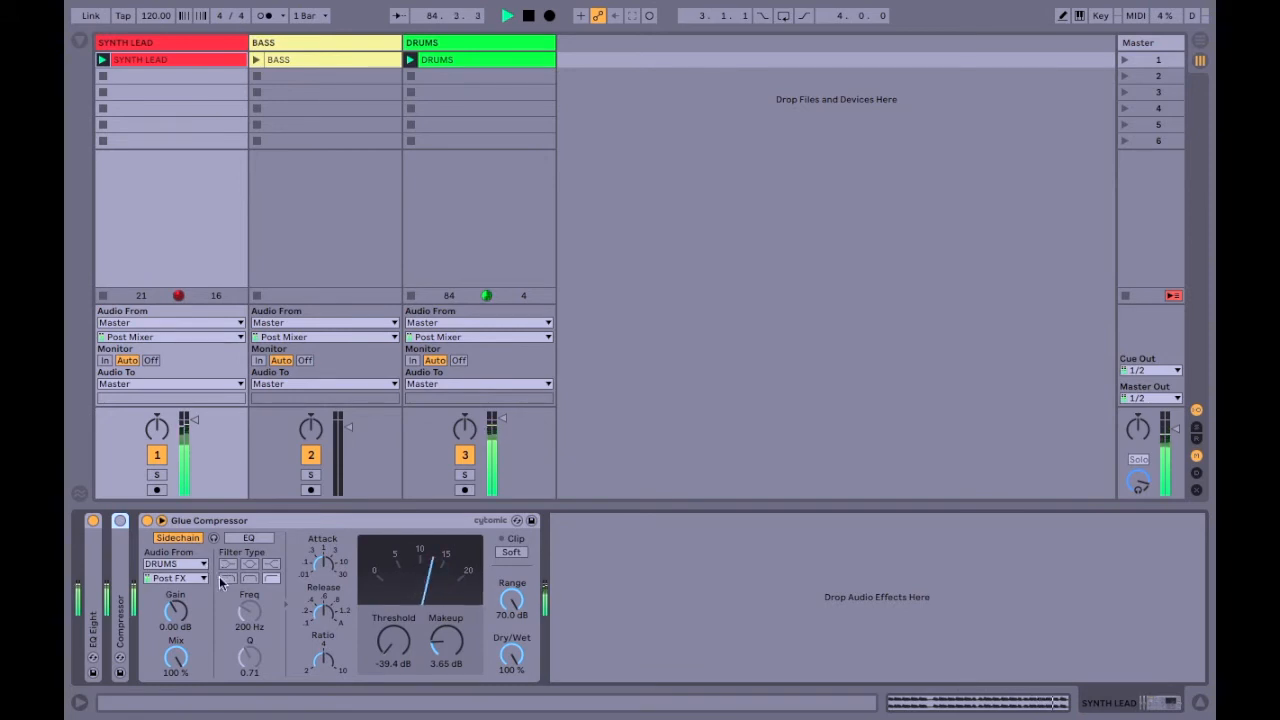
{"action": "left_click_drag", "start_coordinate": [175, 611], "coordinate": [175, 585]}
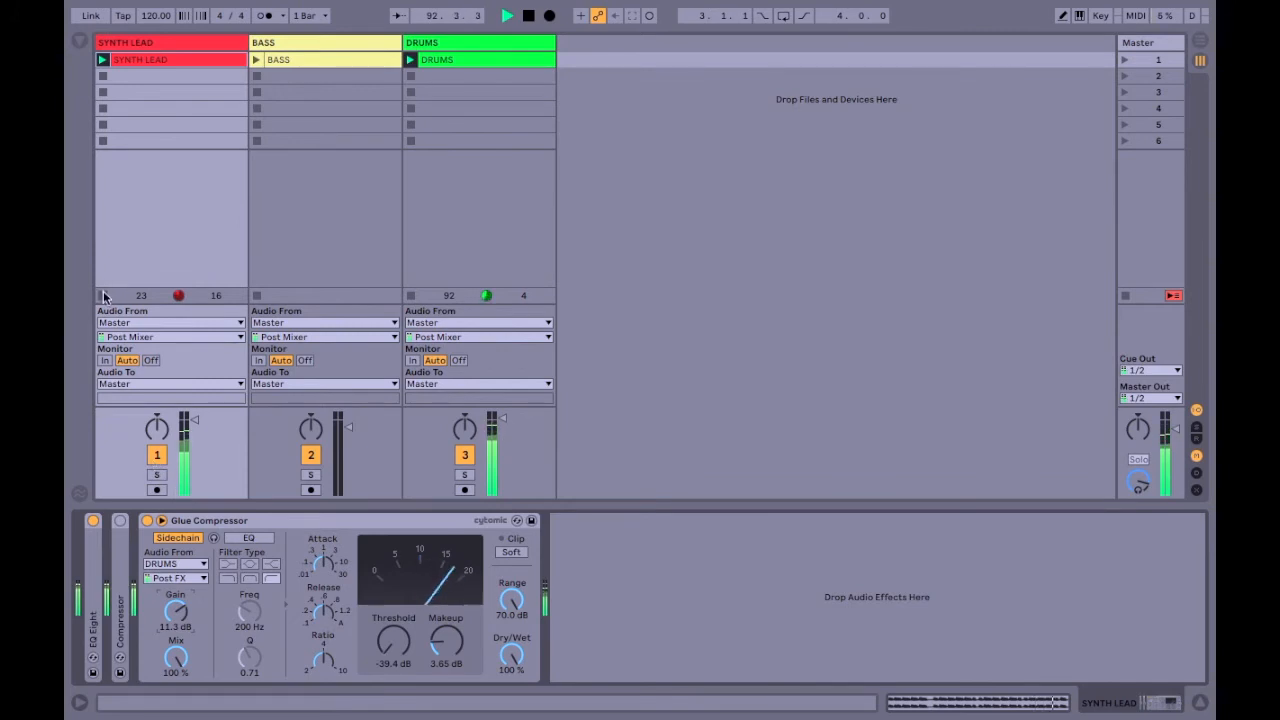
Switch playback from the SYNTH LEAD clip to the BASS clip, and bypass and fold the BASS track's Auto Filter.
{"action": "left_click", "coordinate": [291, 170]}
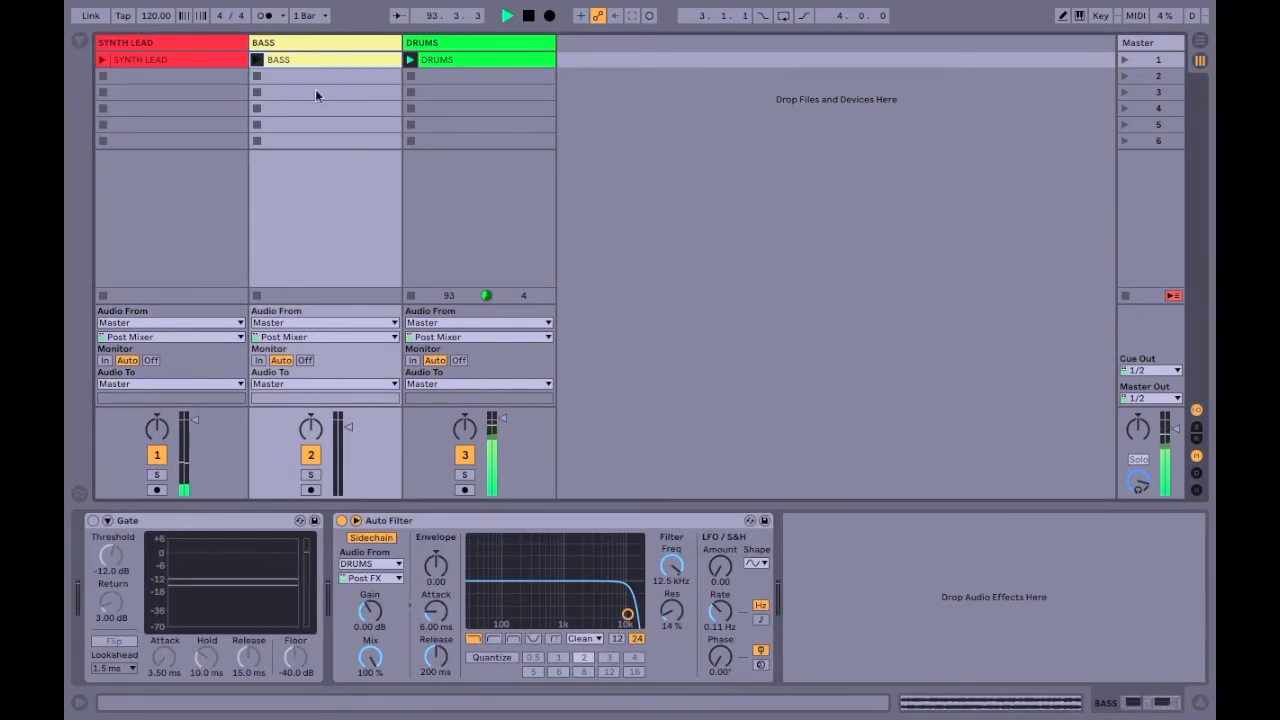
{"action": "left_click", "coordinate": [153, 524]}
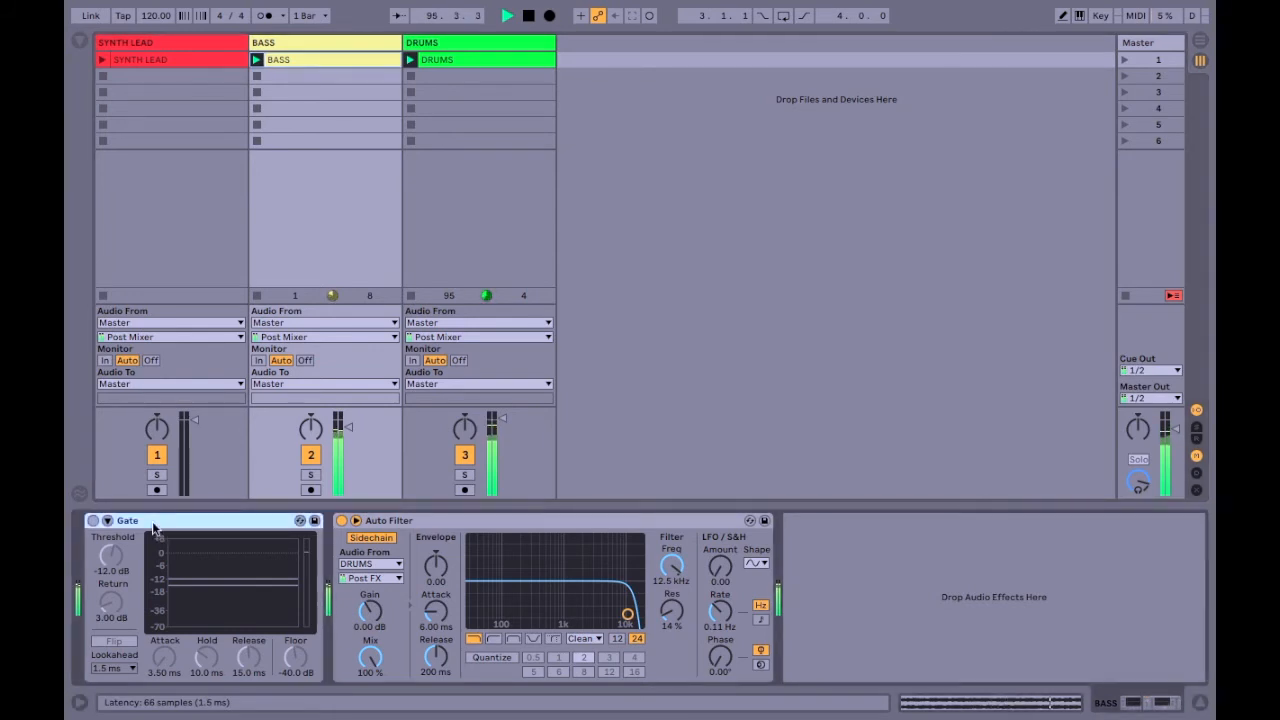
{"action": "double_click", "coordinate": [374, 522]}
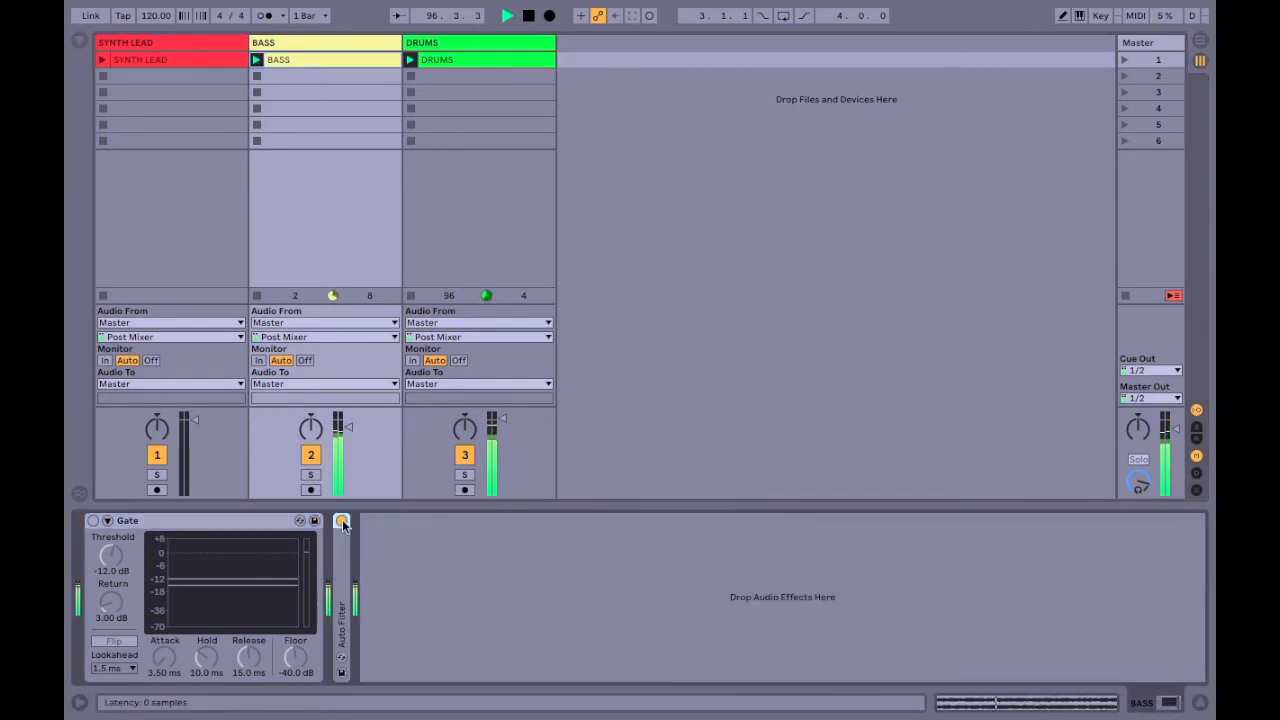
{"action": "left_click", "coordinate": [253, 522]}
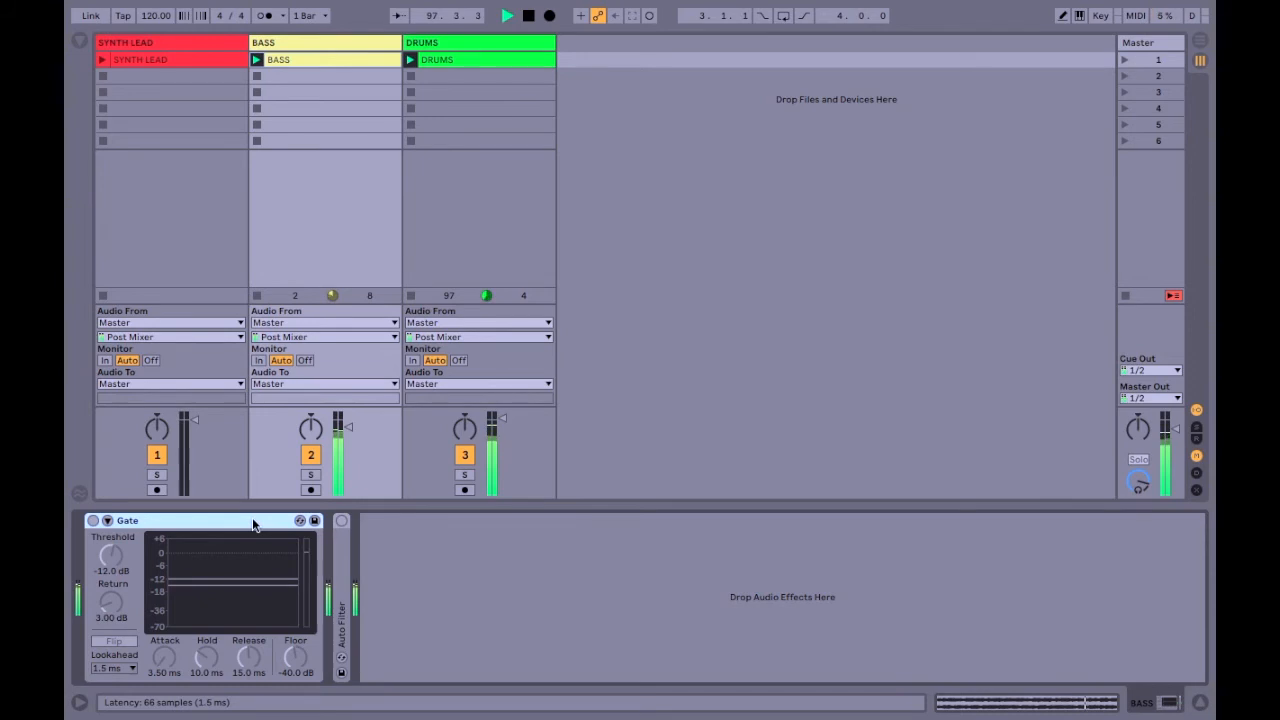
Activate the Gate on the BASS track and enable its sidechain with DRUMS as the audio source.
{"action": "left_click", "coordinate": [107, 520]}
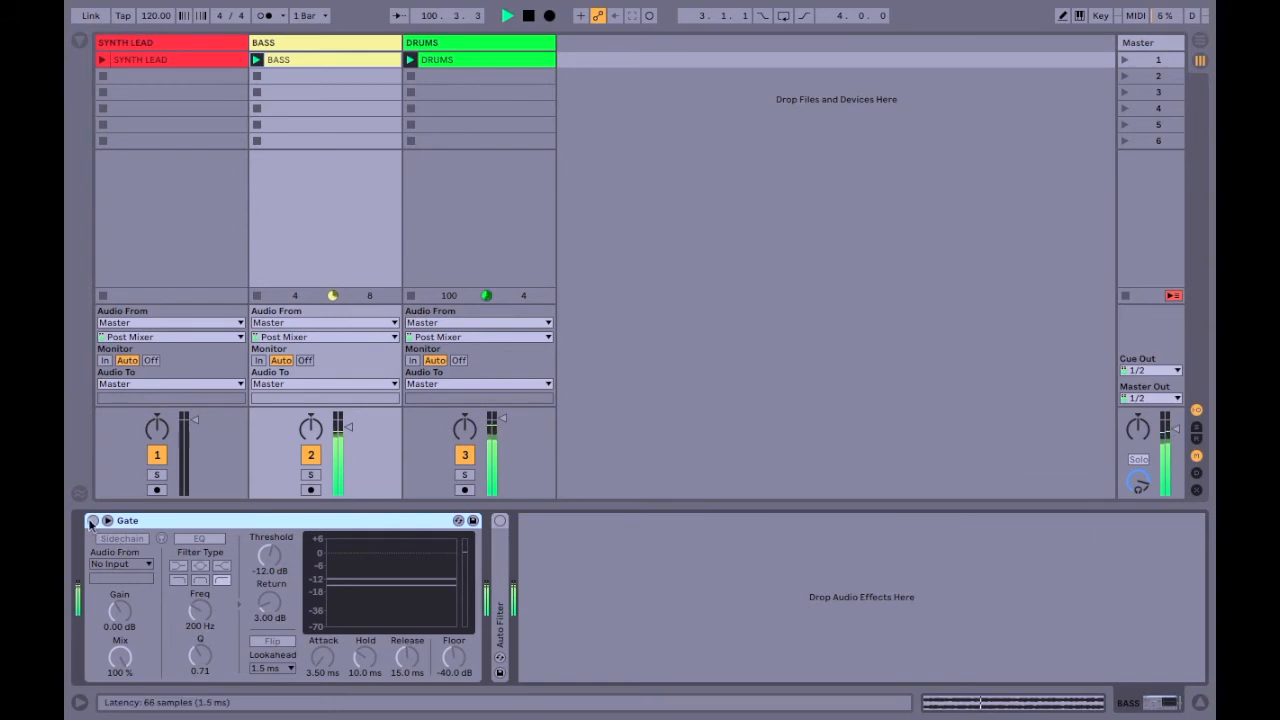
{"action": "left_click", "coordinate": [93, 521]}
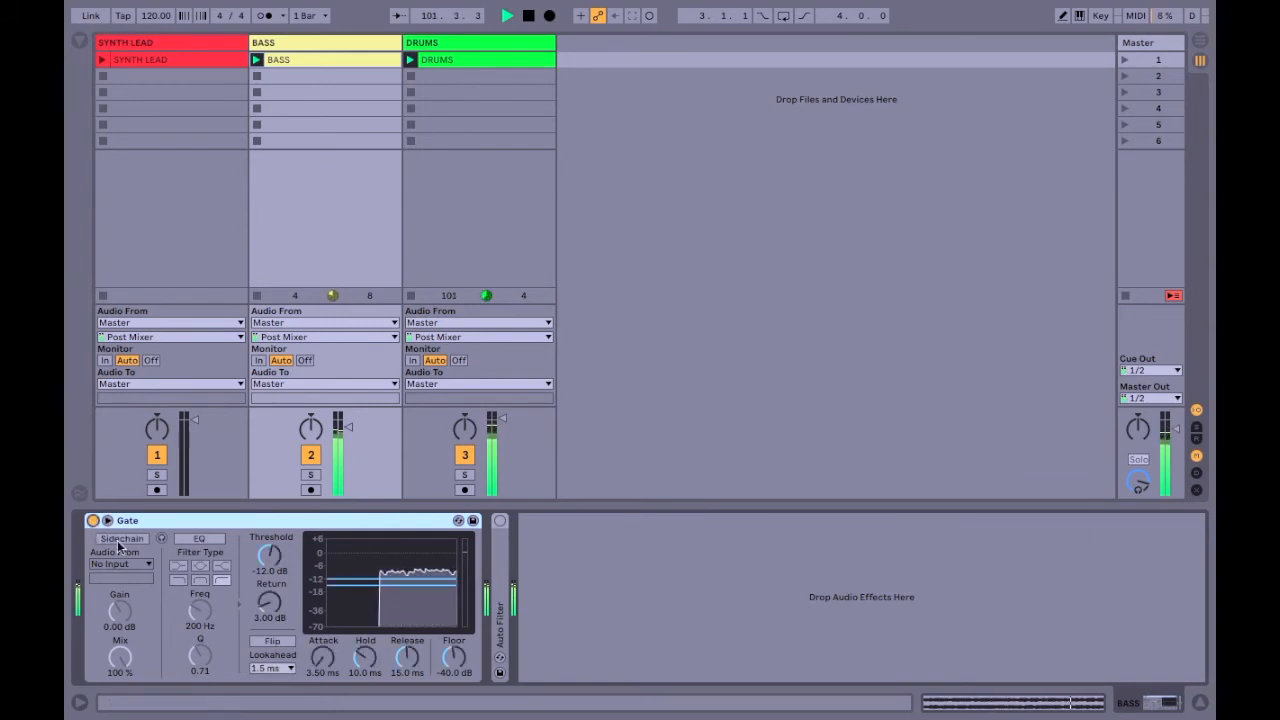
{"action": "left_click", "coordinate": [121, 539]}
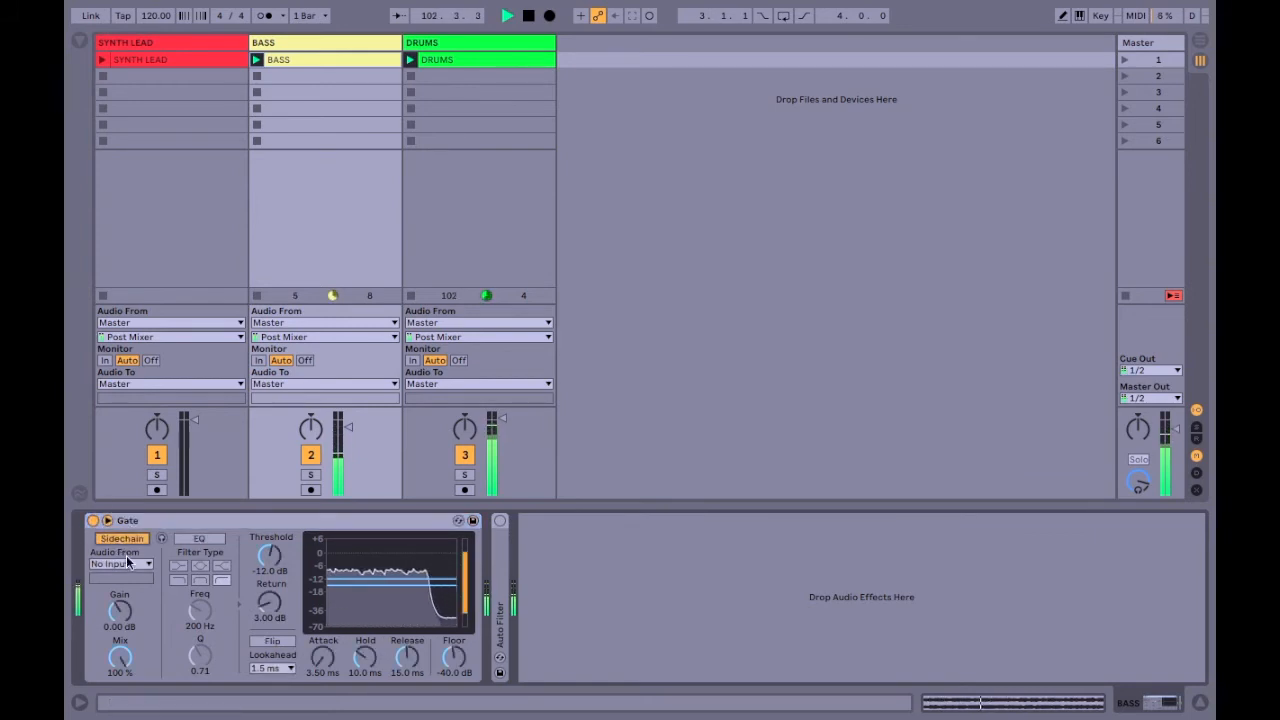
{"action": "left_click", "coordinate": [121, 564]}
{"action": "left_click", "coordinate": [125, 607]}
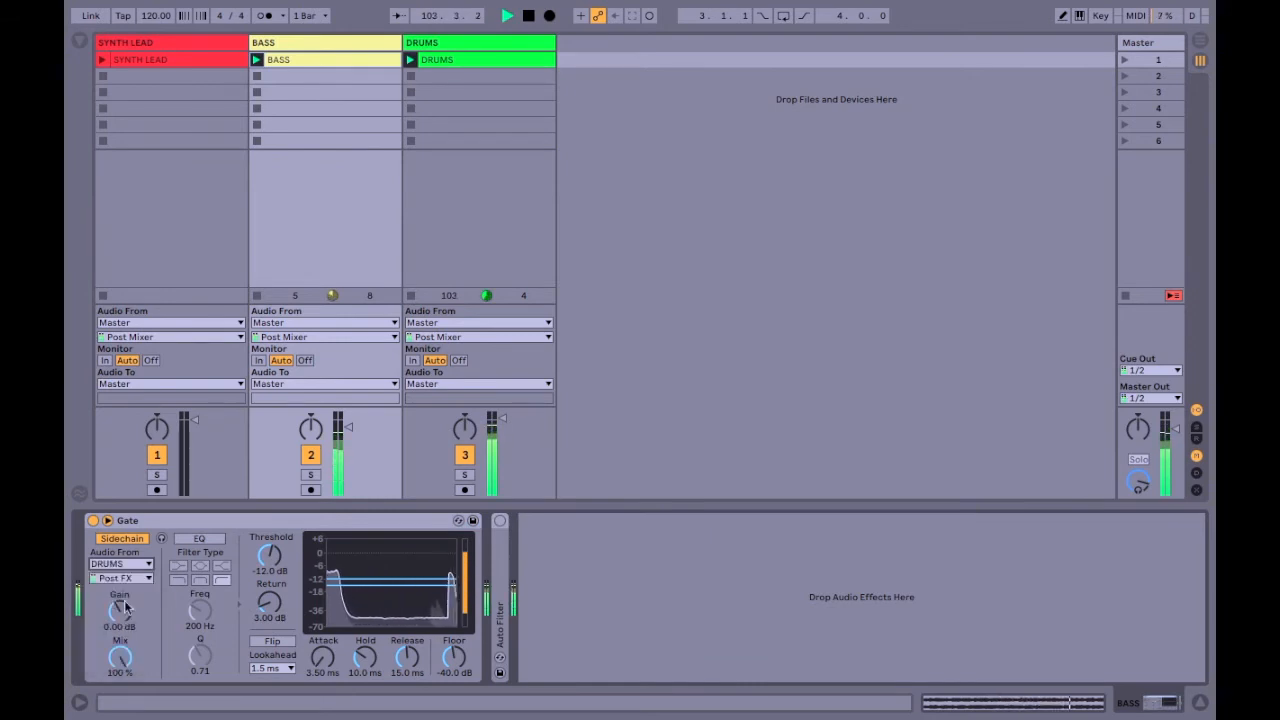
Set the Gate's threshold to -10.5 dB, attack to 0.02 ms, hold to 1.00 ms and release to 421 ms.
{"action": "mouse_move", "coordinate": [269, 556]}
{"action": "left_mouse_down"}
{"action": "mouse_move", "coordinate": [269, 535]}
{"action": "mouse_move", "coordinate": [269, 552]}
{"action": "left_mouse_up"}
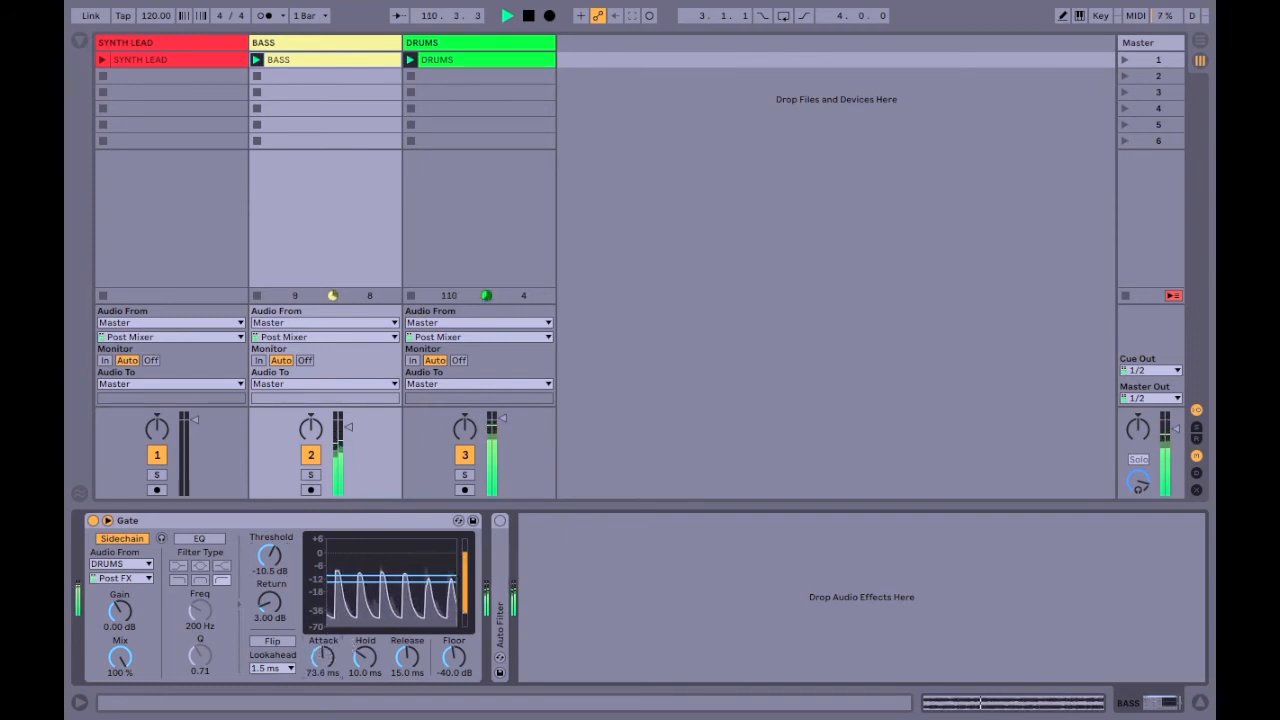
{"action": "left_click_drag", "start_coordinate": [322, 656], "coordinate": [358, 672]}
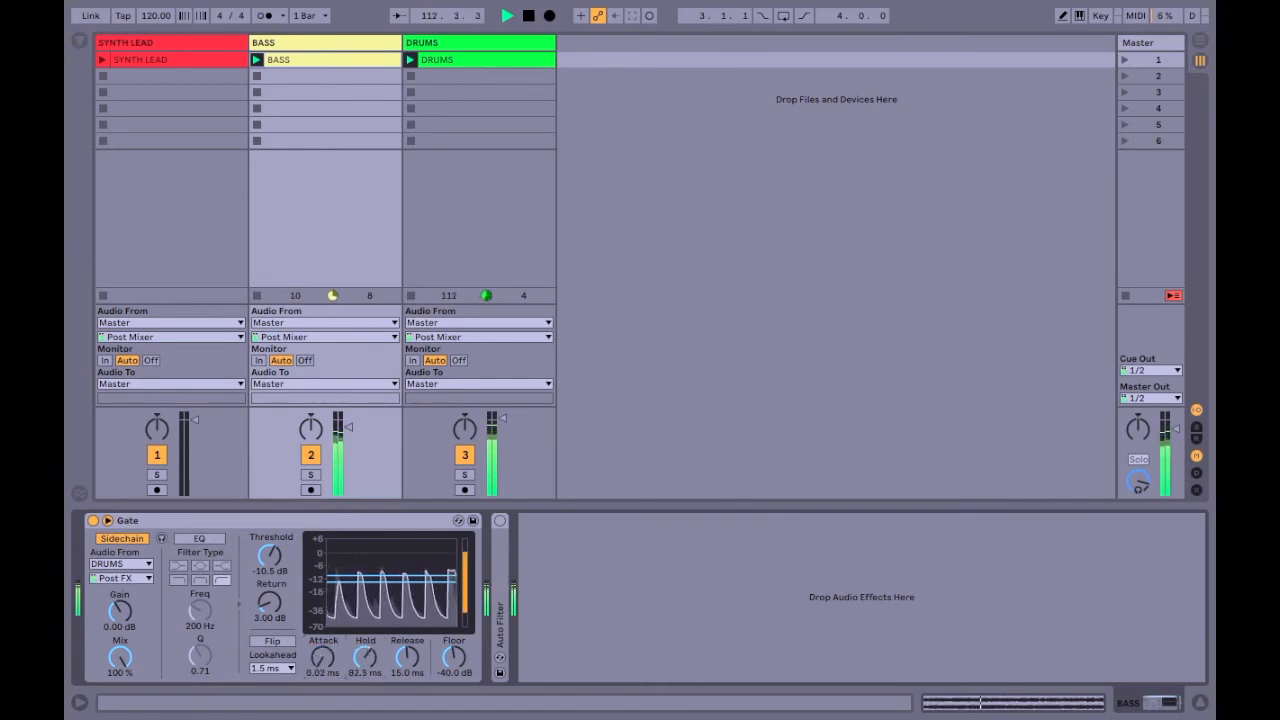
{"action": "left_click_drag", "start_coordinate": [365, 656], "coordinate": [397, 627]}
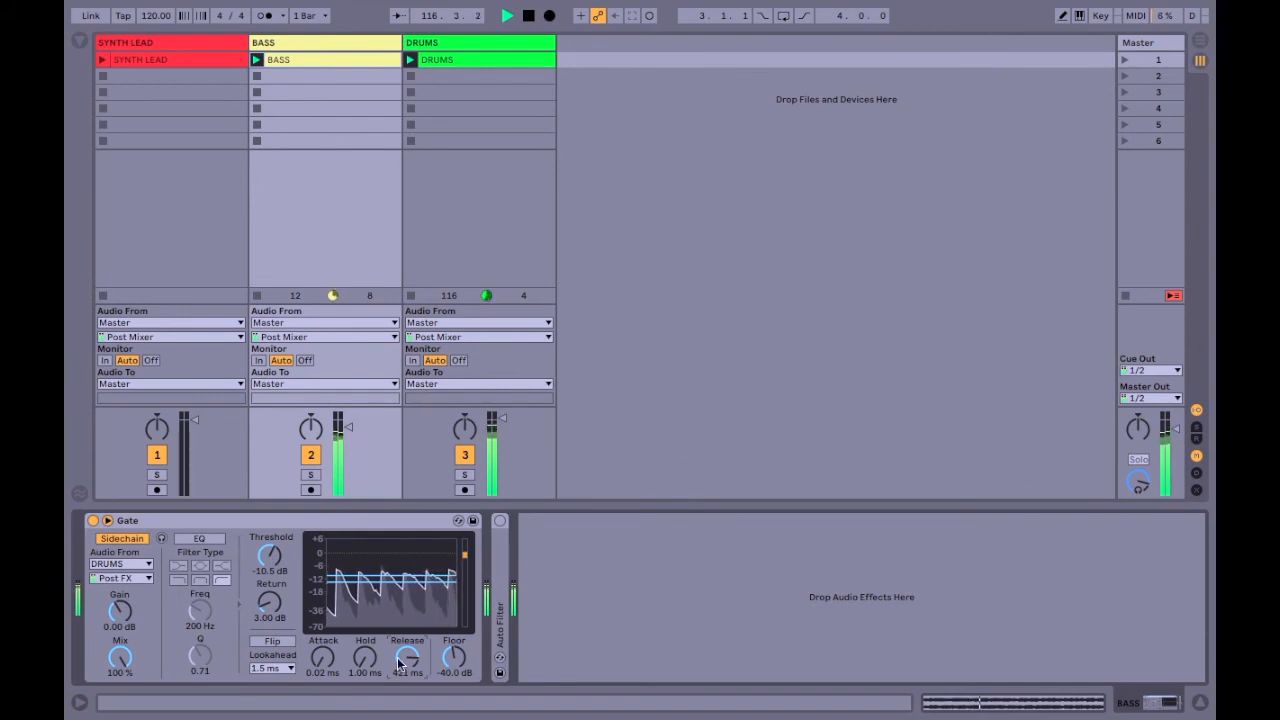
Bypass and fold the Gate, and unfold and activate the Auto Filter with its DRUMS sidechain.
{"action": "left_click", "coordinate": [93, 520]}
{"action": "double_click", "coordinate": [371, 521]}
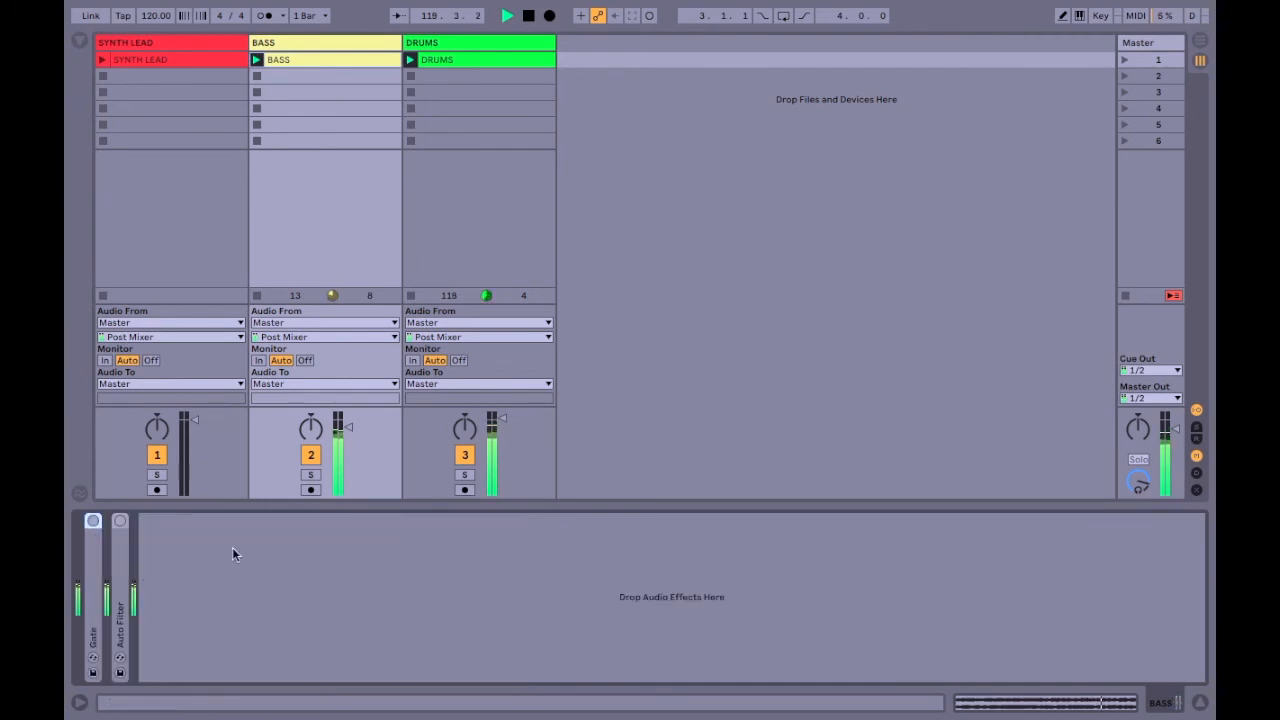
{"action": "double_click", "coordinate": [118, 585]}
{"action": "left_click", "coordinate": [140, 578]}
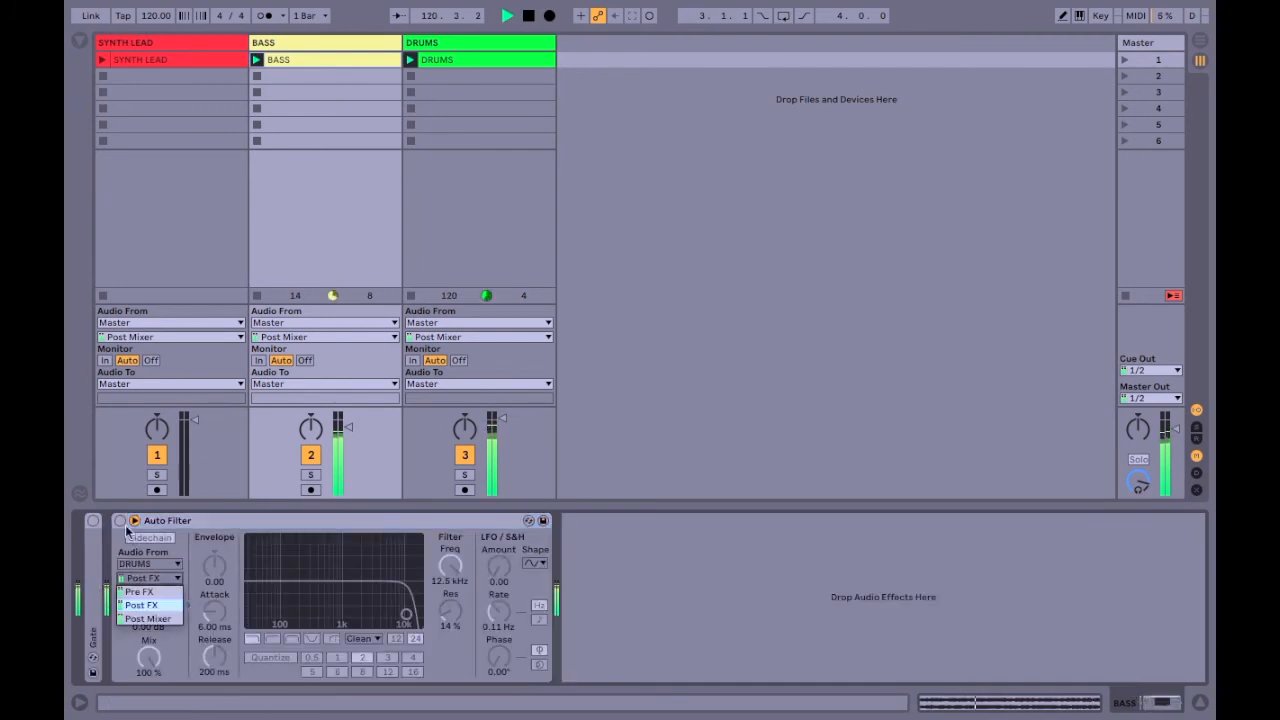
{"action": "left_click", "coordinate": [126, 530]}
{"action": "left_click", "coordinate": [127, 536]}
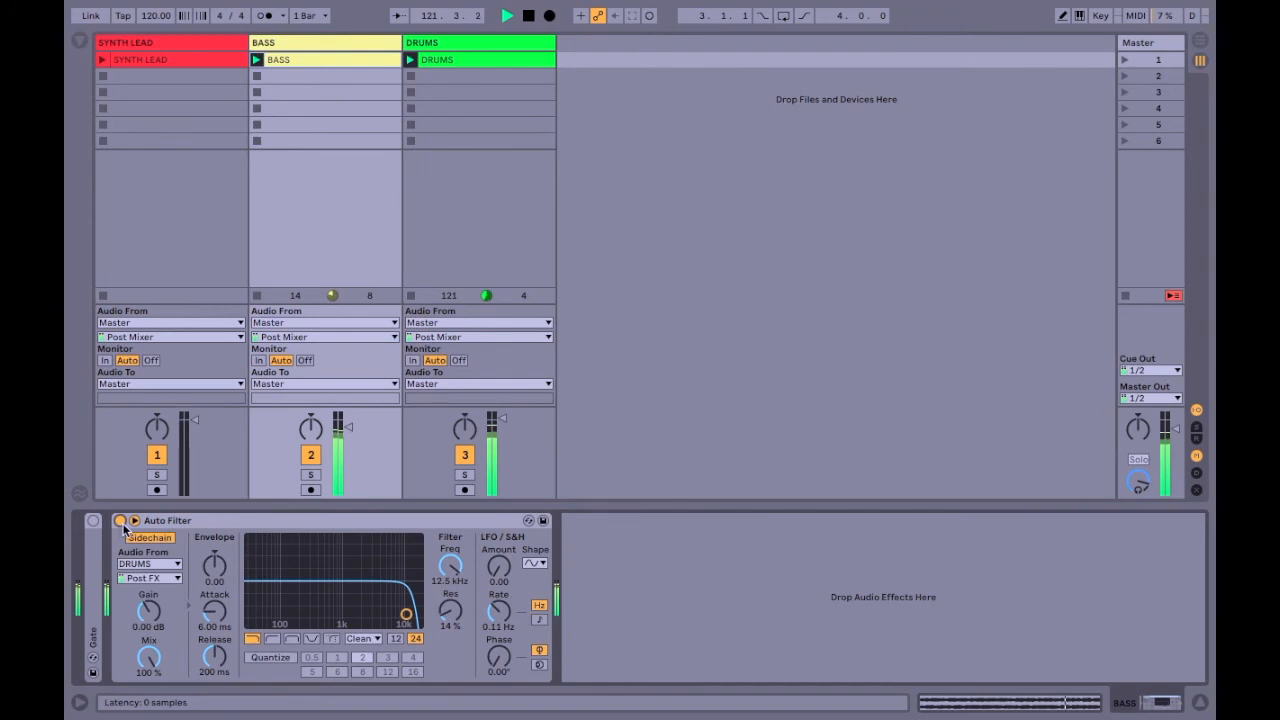
Try the Auto Filter at 719 Hz with an envelope amount of 127, and return to 5.73 kHz with zero envelope.
{"action": "left_click_drag", "start_coordinate": [460, 578], "coordinate": [460, 641]}
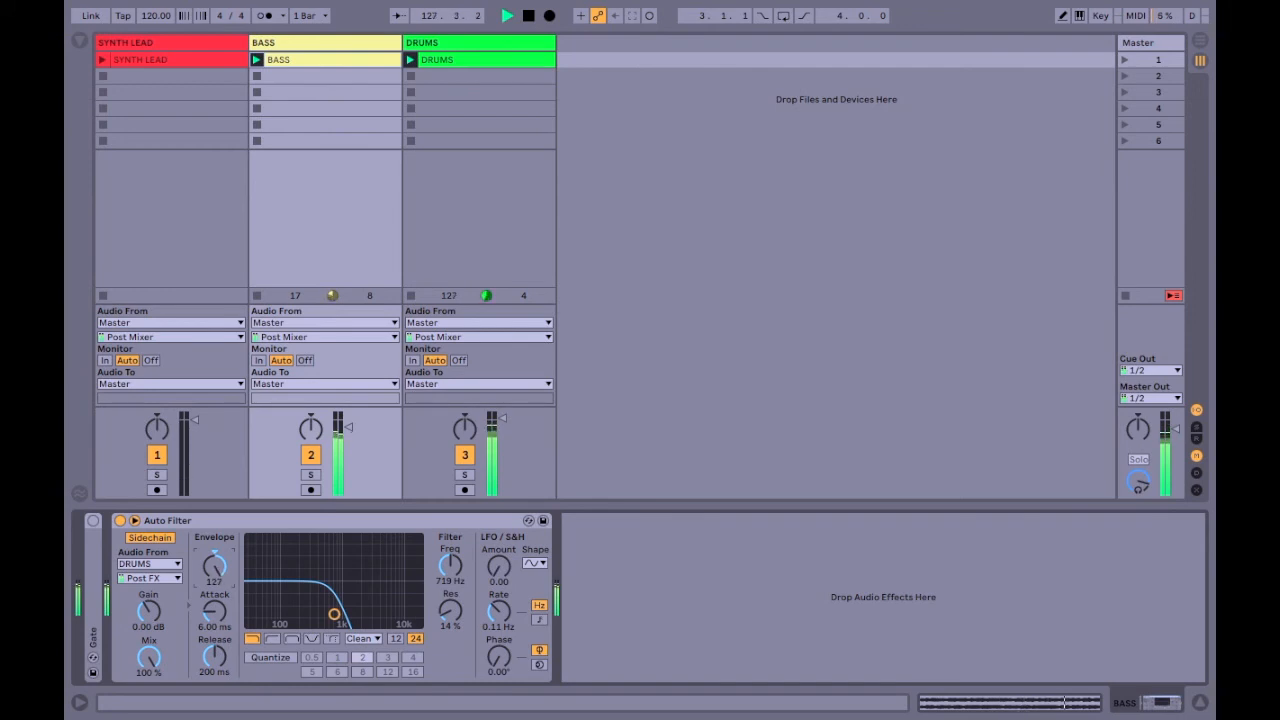
{"action": "left_click", "coordinate": [449, 579]}
{"action": "left_click_drag", "start_coordinate": [449, 579], "coordinate": [449, 538]}
{"action": "left_click_drag", "start_coordinate": [214, 566], "coordinate": [214, 574]}
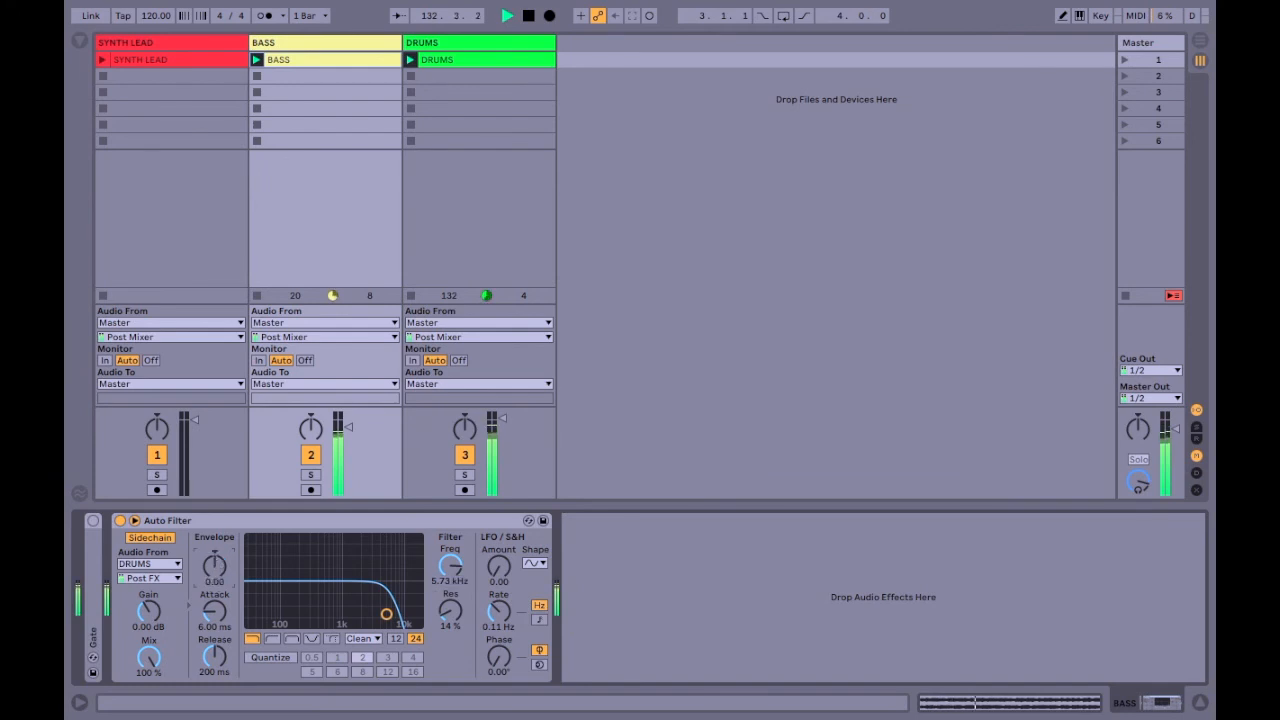
Set the Auto Filter's envelope to -127, frequency to 7.71 kHz, attack to 0.10 ms and release to 168 ms, and launch the SYNTH LEAD clip.
{"action": "left_click_drag", "start_coordinate": [218, 577], "coordinate": [218, 592]}
{"action": "left_click_drag", "start_coordinate": [467, 576], "coordinate": [467, 560]}
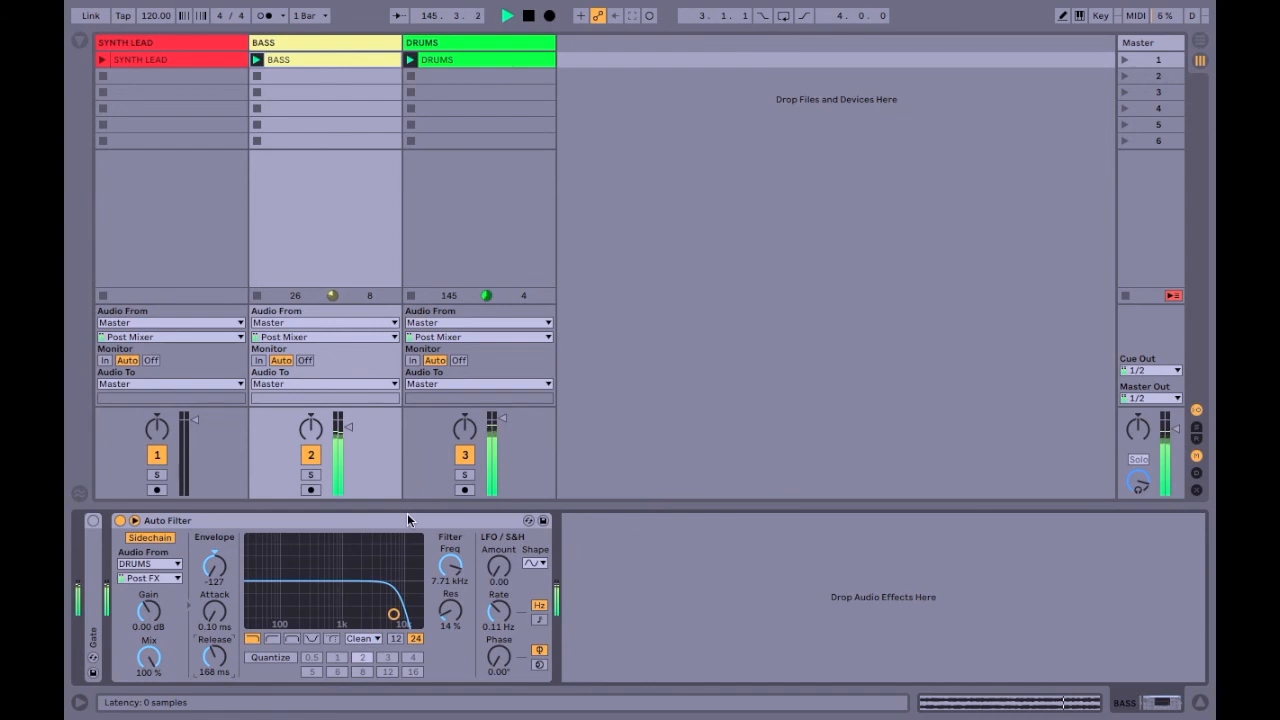
{"action": "type", "text": "1"}
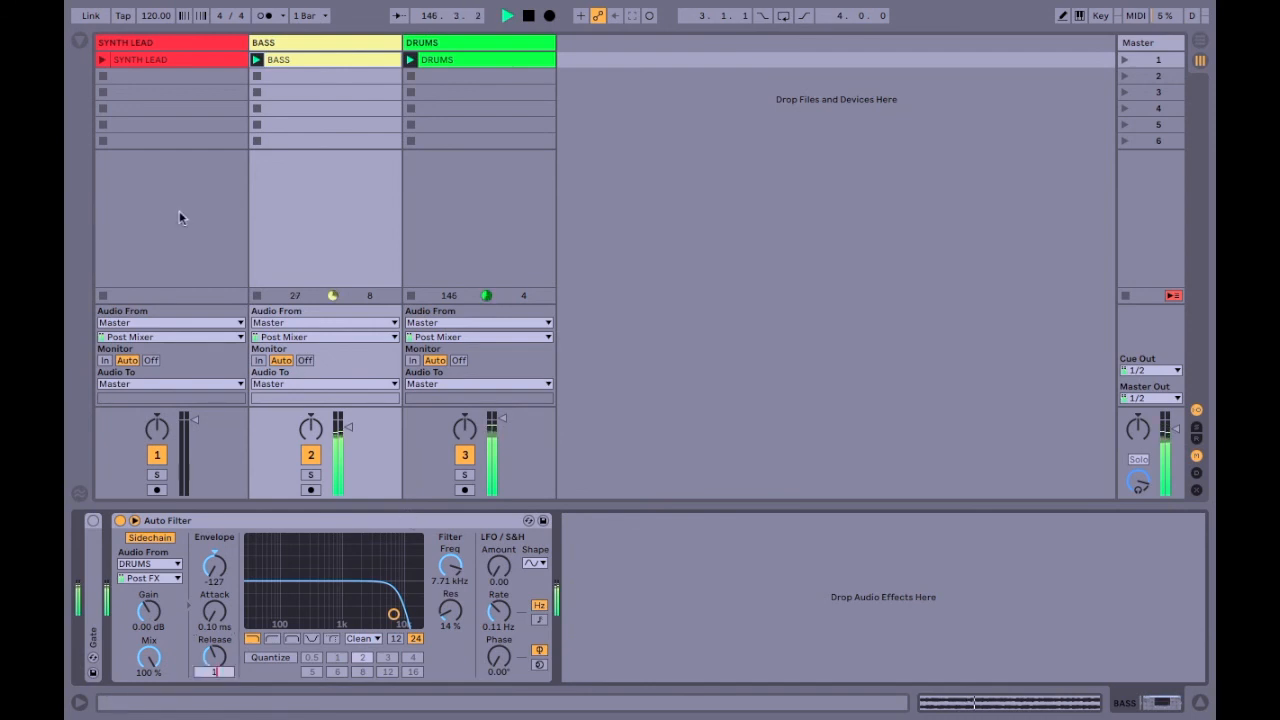
{"action": "left_click", "coordinate": [101, 61]}
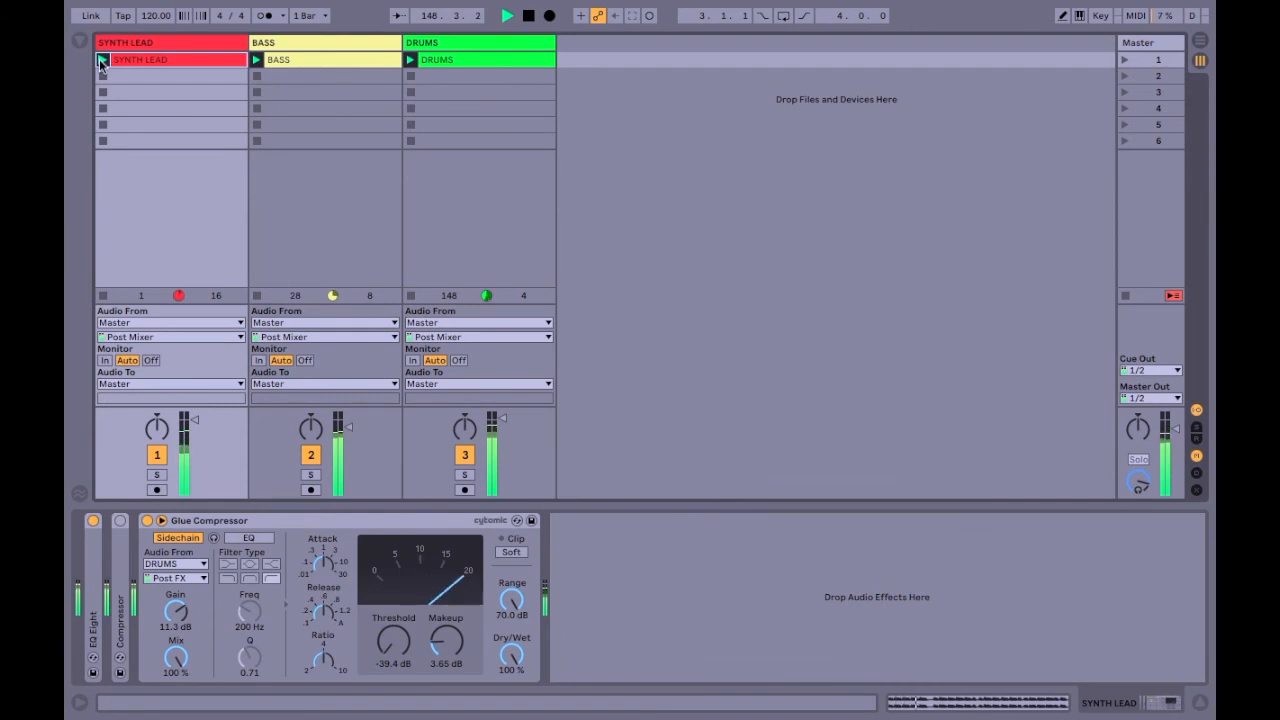